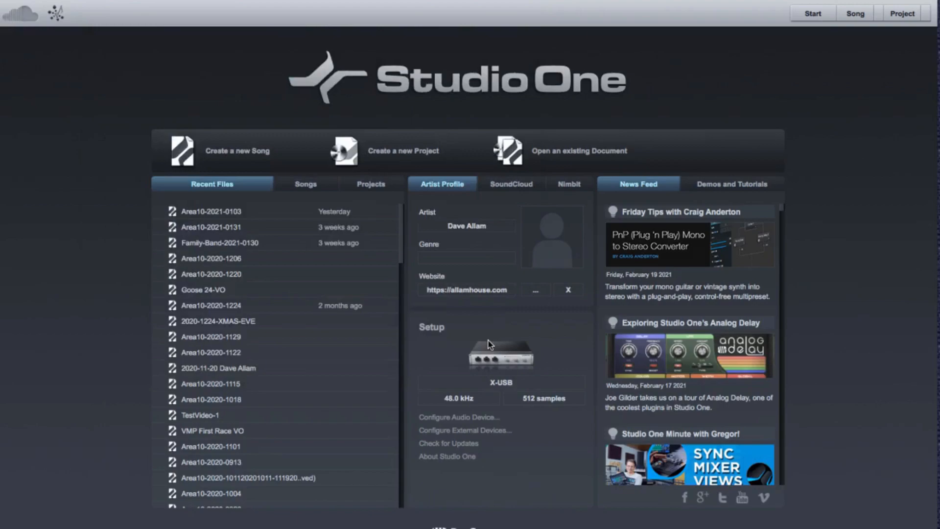
Step: Create a new empty song titled "Test DAW" with the default sample rate and resolution
left_click(239, 155)
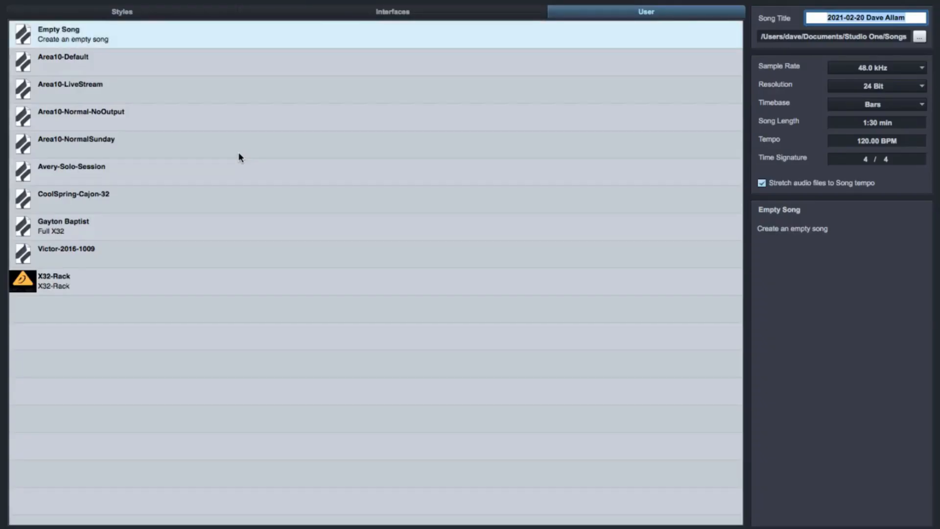
type("Test DAW")
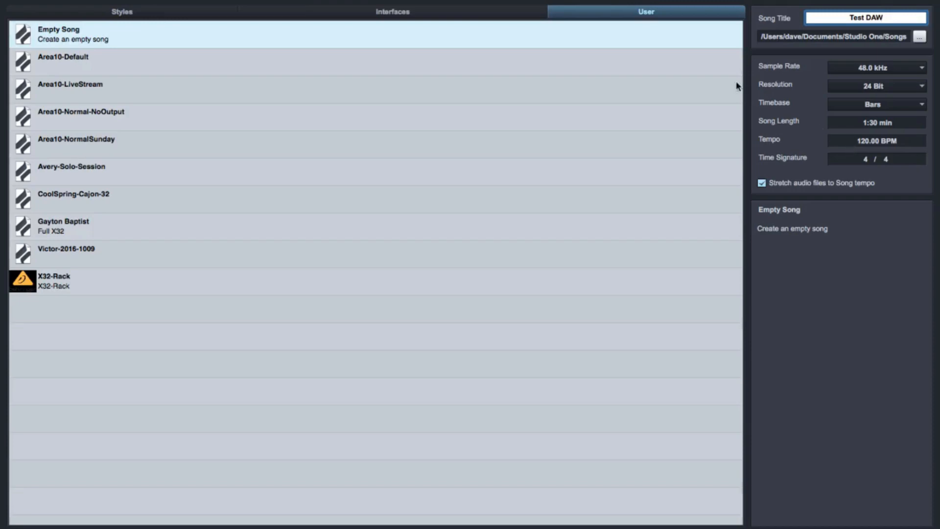
key("Return")
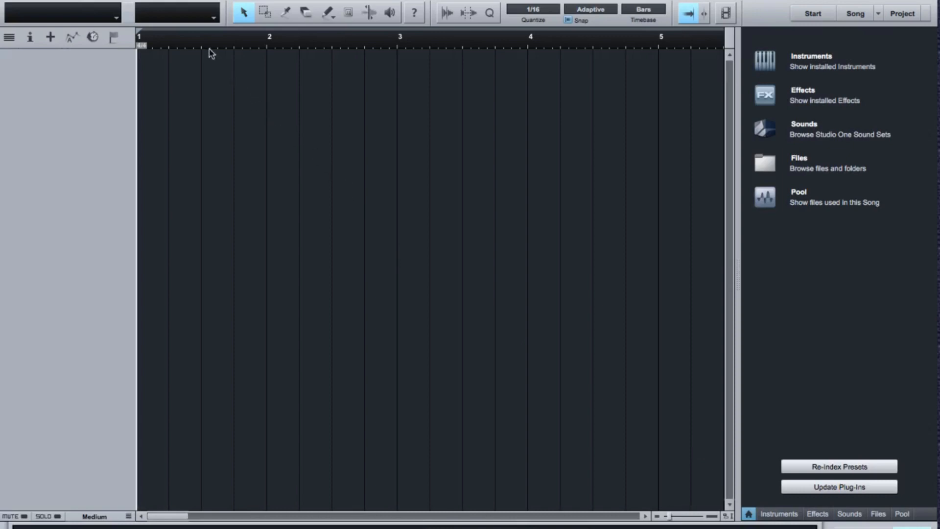
Step: Remove the default Input L+R, Input L and Input R entries from the song's audio input setup
left_click(174, 0)
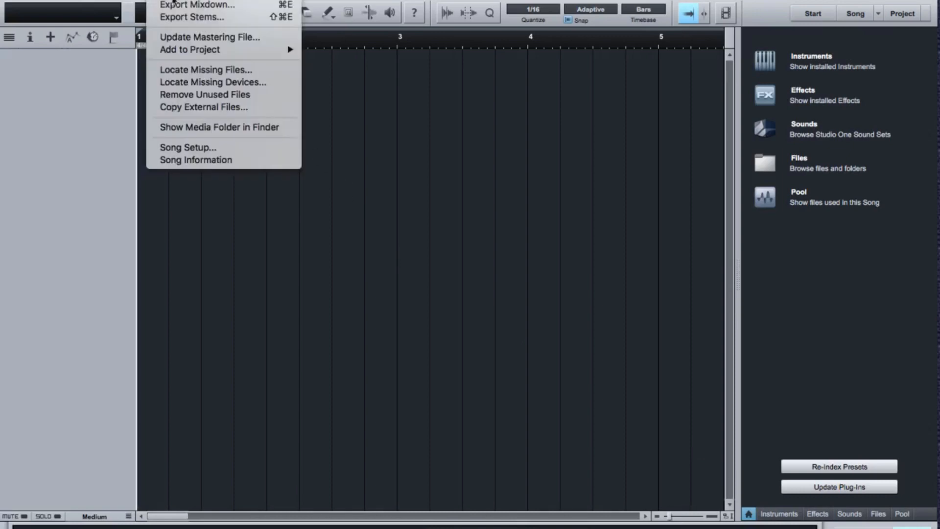
left_click(202, 149)
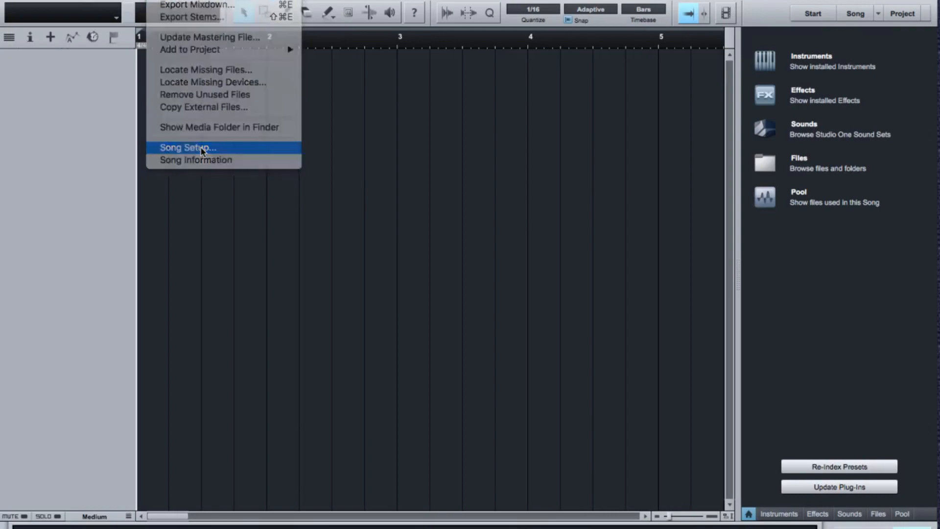
left_click(267, 57)
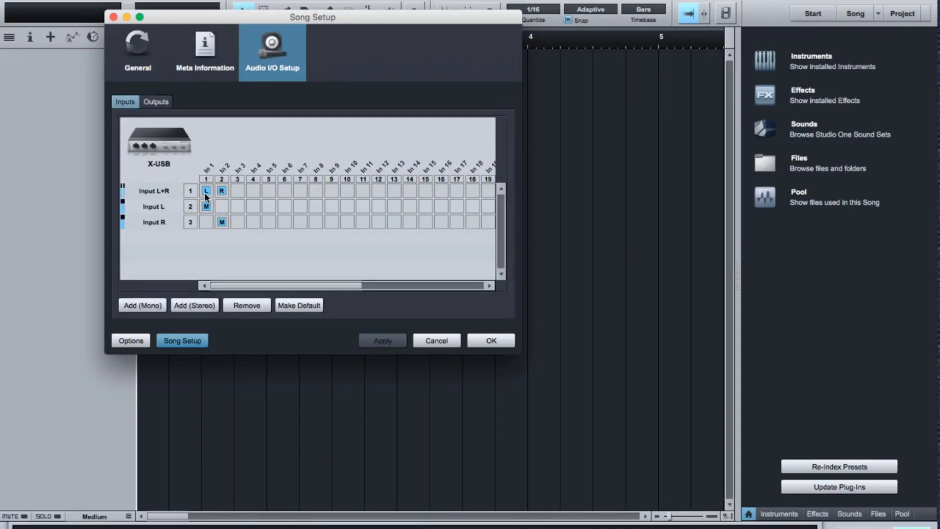
left_click(168, 191)
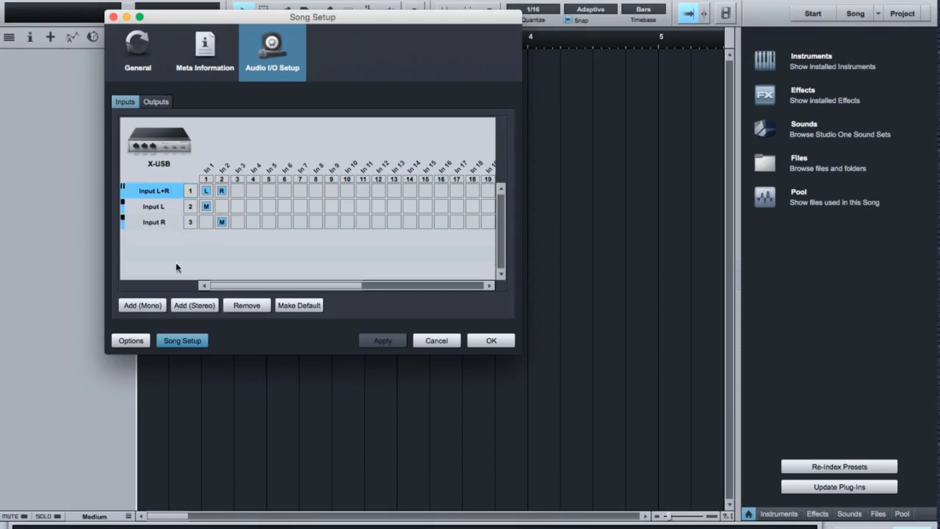
left_click(246, 306)
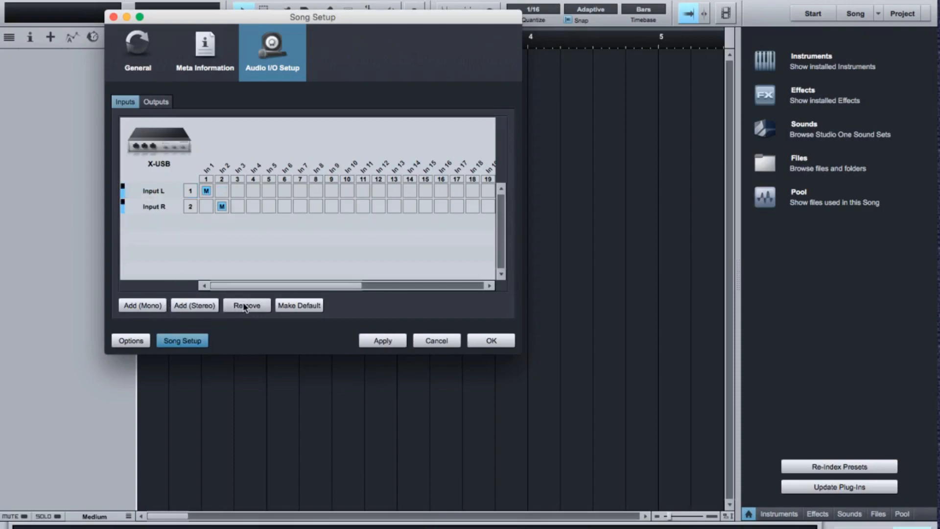
left_click(168, 192)
left_click(246, 305)
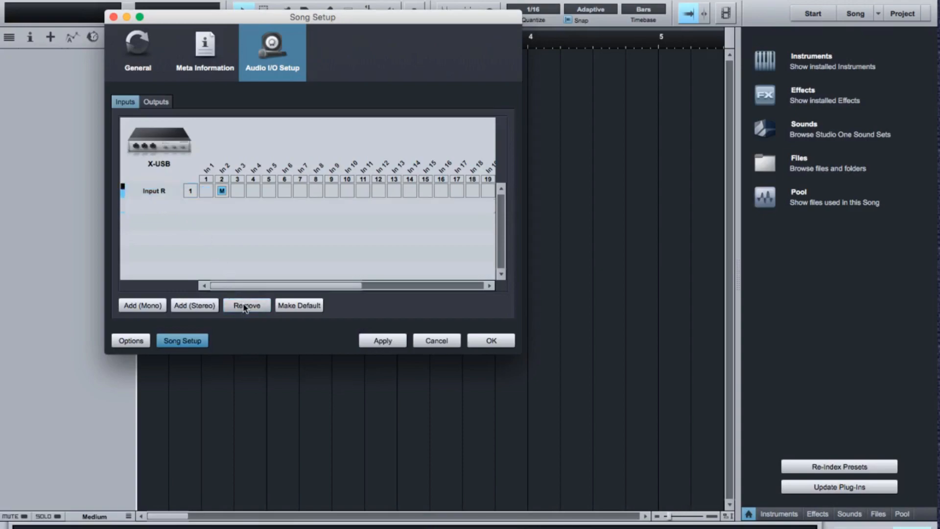
left_click(171, 195)
left_click(249, 310)
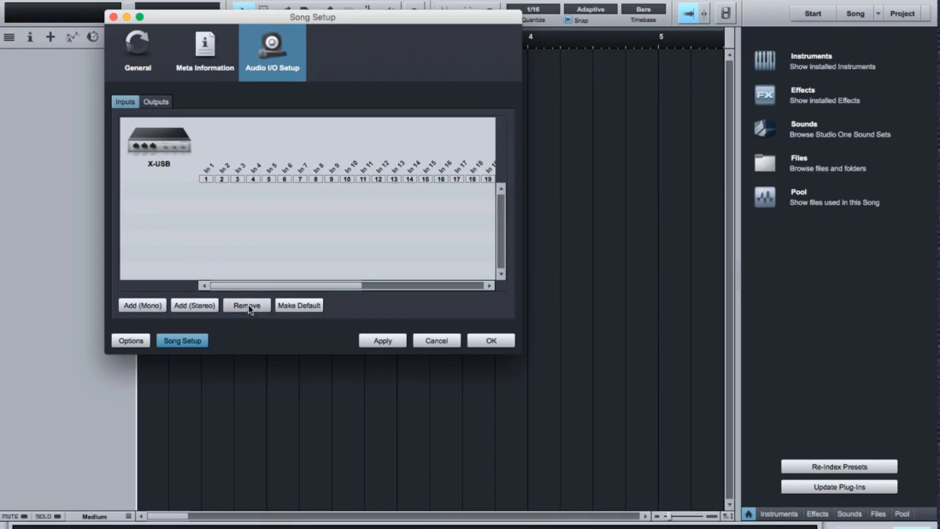
Step: Add a mono input, route it to In 3 of the X-USB device and apply the setup
left_click(144, 308)
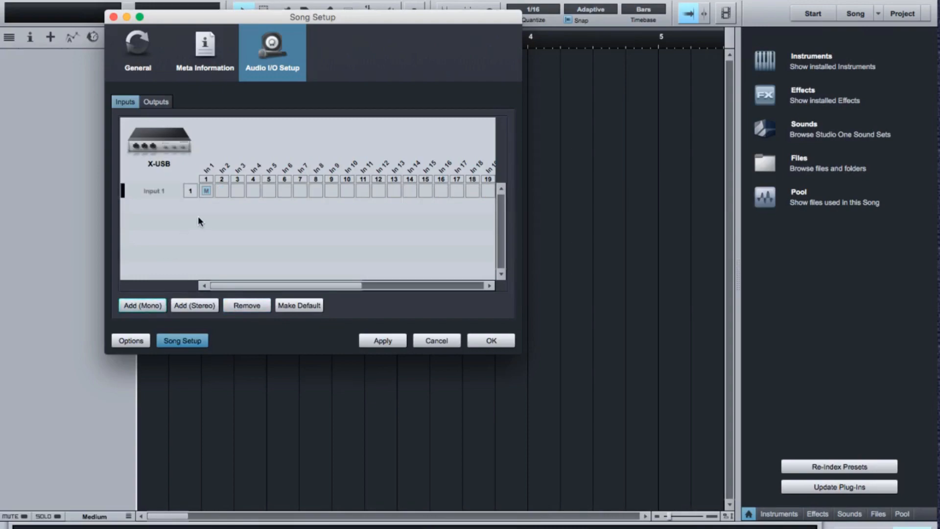
left_click(237, 190)
left_click(389, 344)
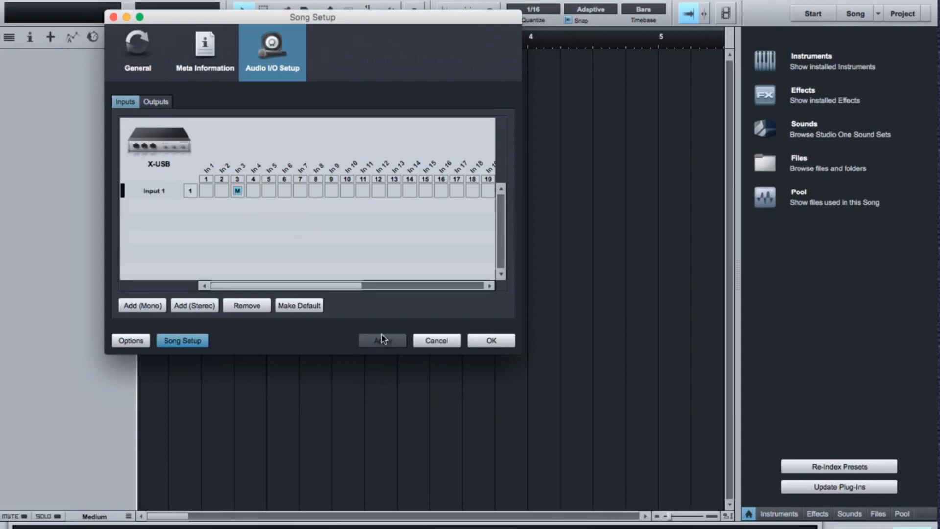
Step: Clear the Main output's channel assignment, add a stereo output on Out 3 and Out 4, and accept the song setup
left_click(164, 104)
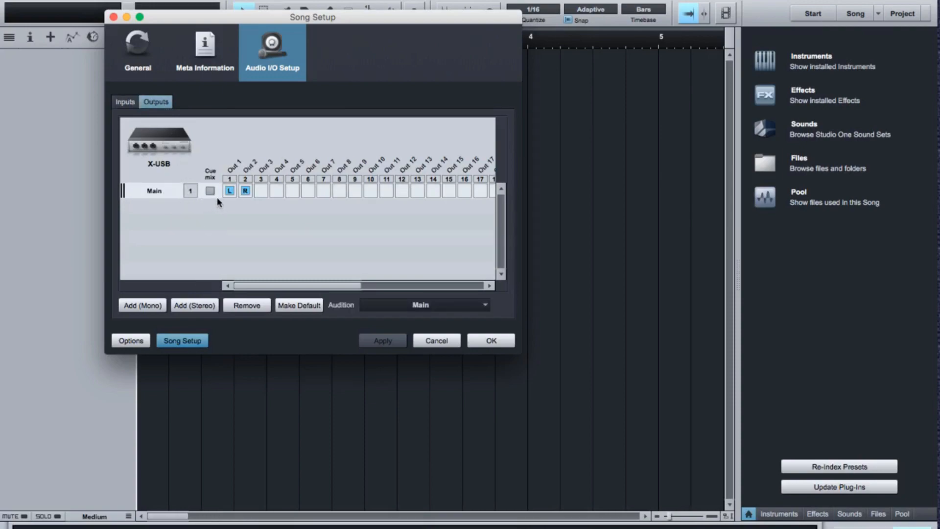
left_click(229, 190)
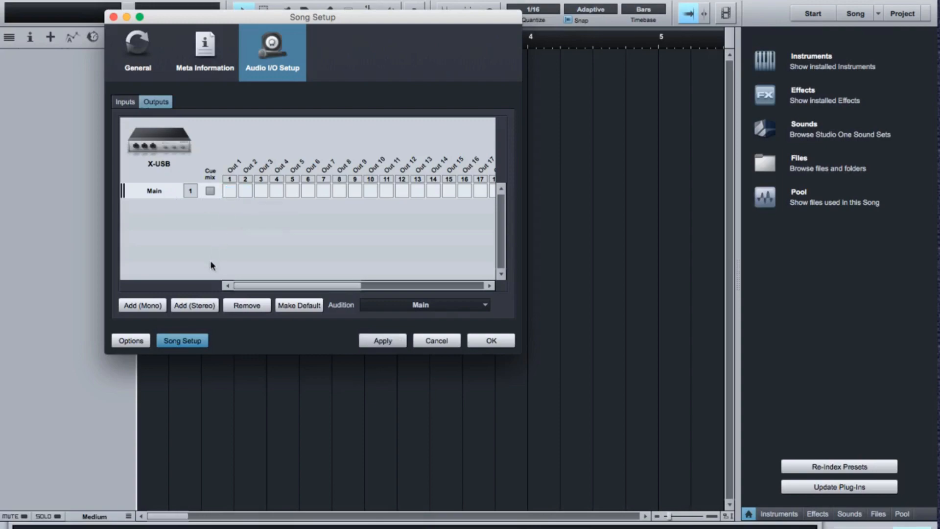
left_click(194, 306)
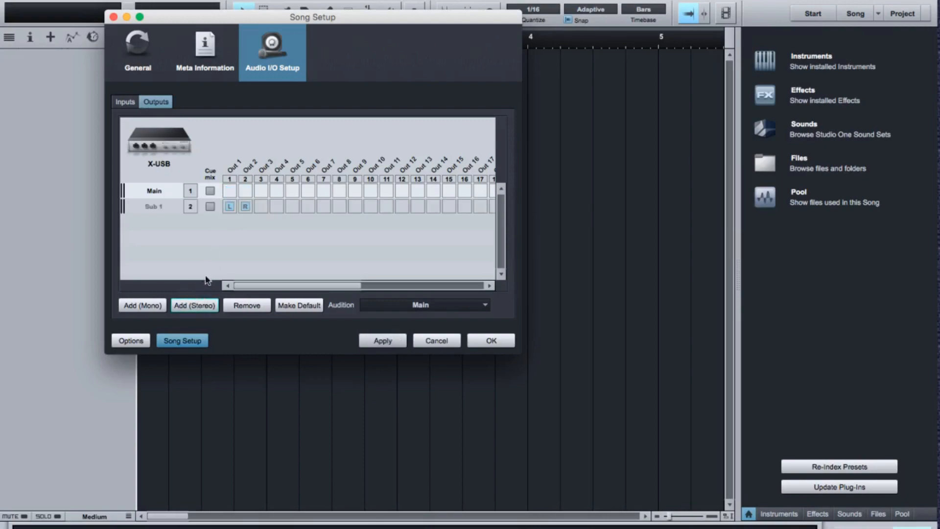
left_click(260, 206)
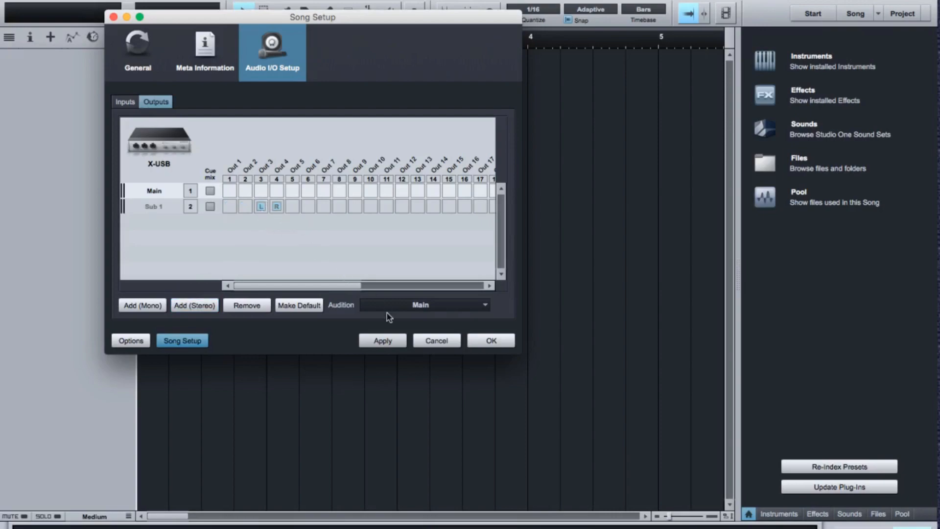
left_click(385, 342)
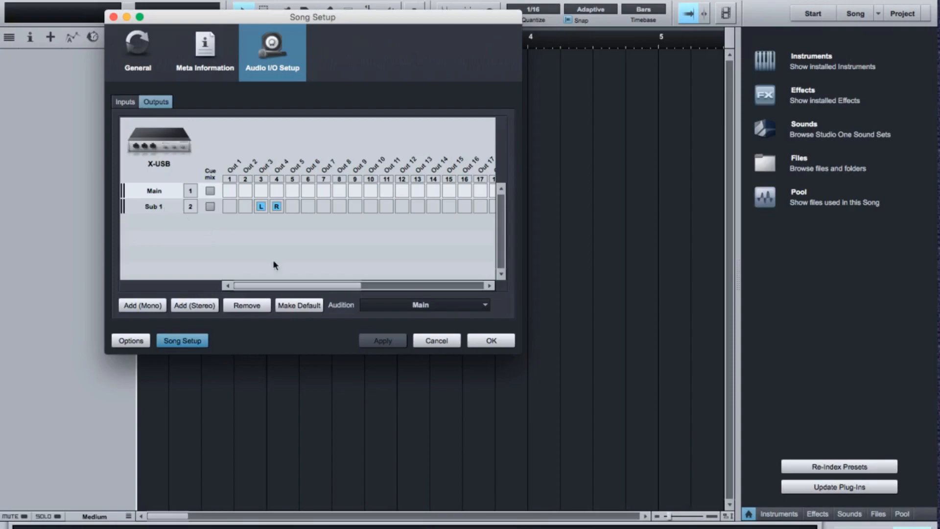
left_click(488, 340)
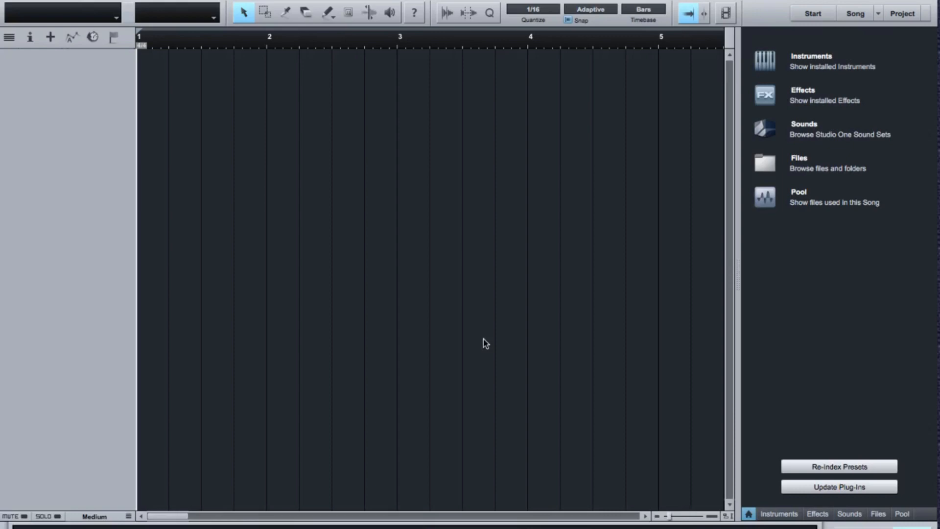
Step: Add one mono audio track fed by Input 1 and turn on its input monitoring
left_click(50, 38)
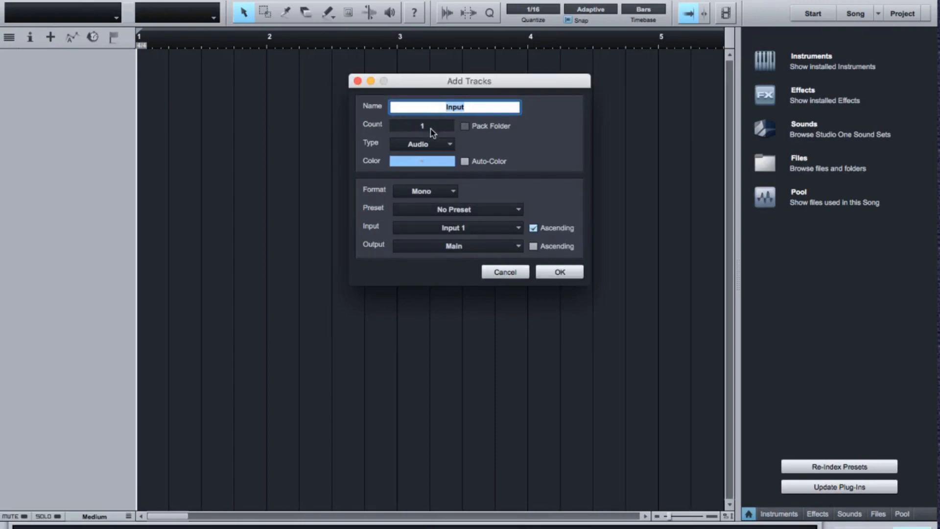
left_click(549, 272)
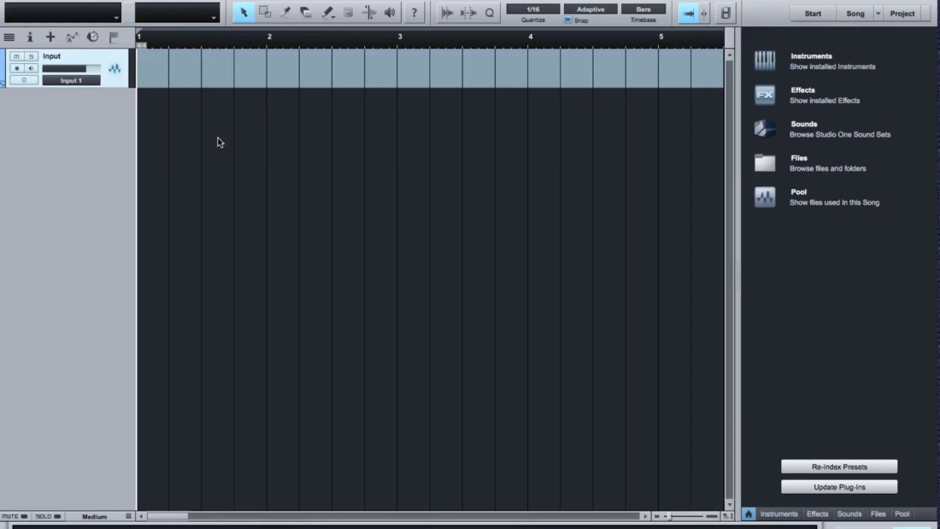
left_click(32, 69)
left_click(71, 81)
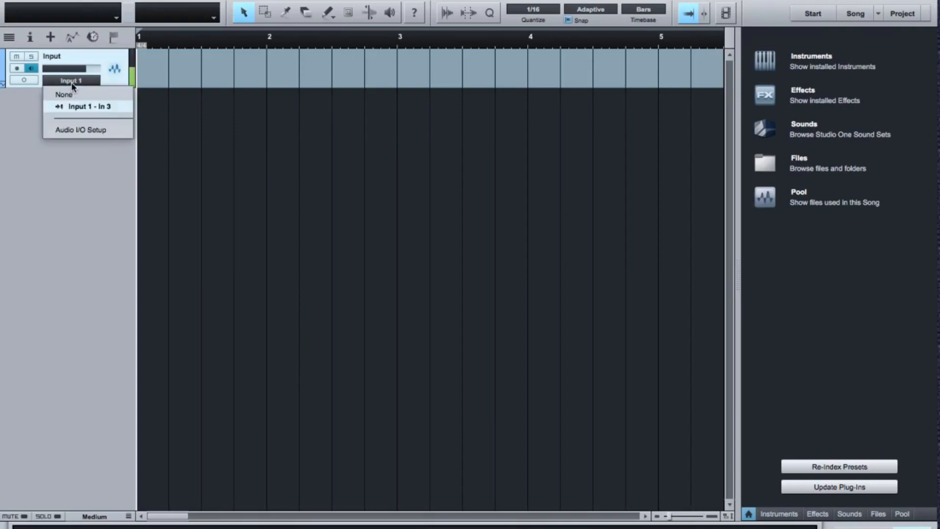
left_click(110, 112)
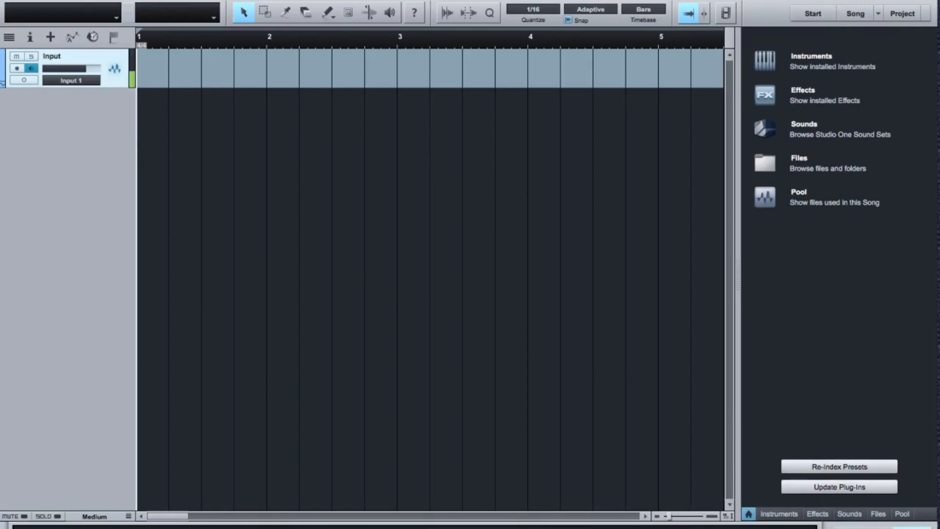
Step: Show the mixer console and hide its instruments and banks sections
key("F3")
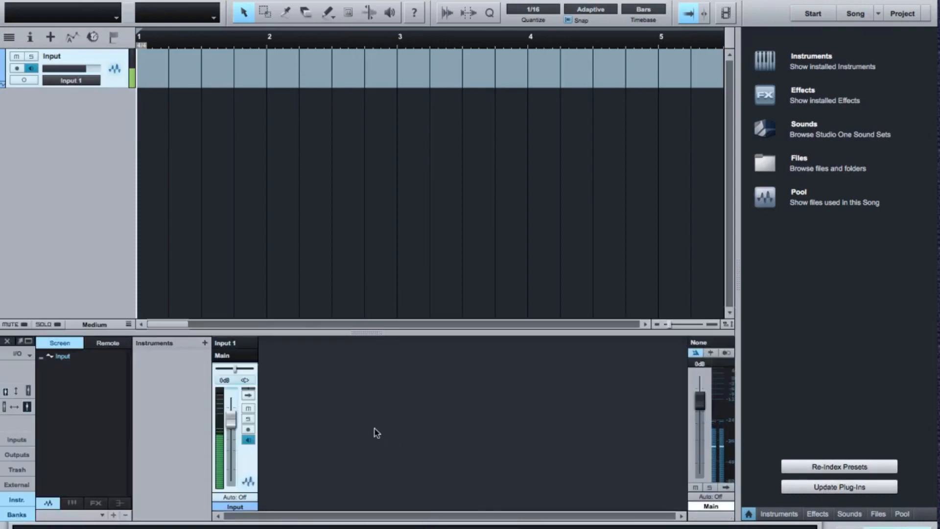
left_click(15, 502)
left_click(17, 513)
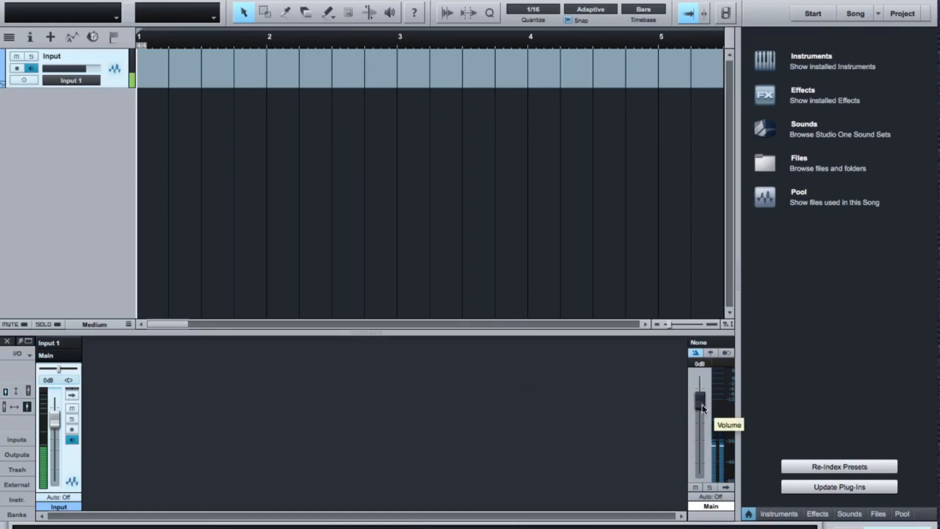
Step: Lower the Main output fader to minus infinity and hide the browser
left_click_drag(703, 409, 709, 486)
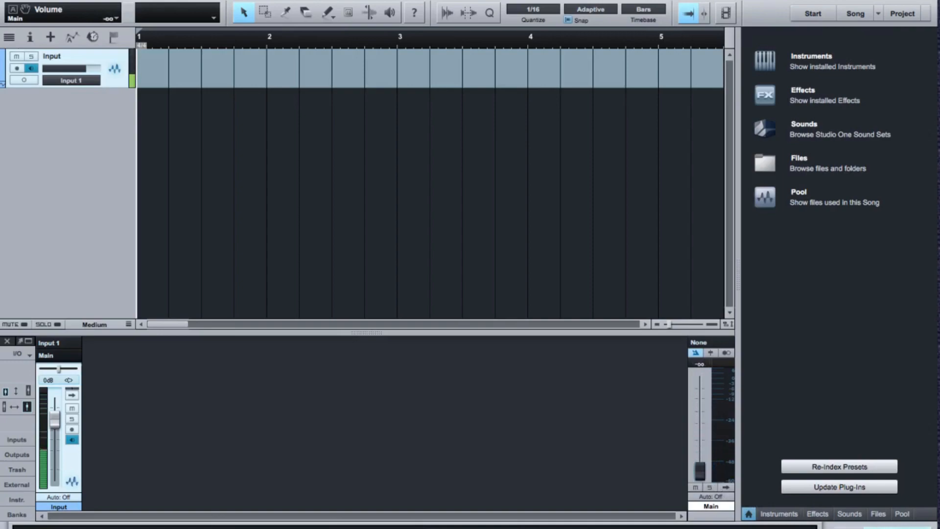
left_click(912, 527)
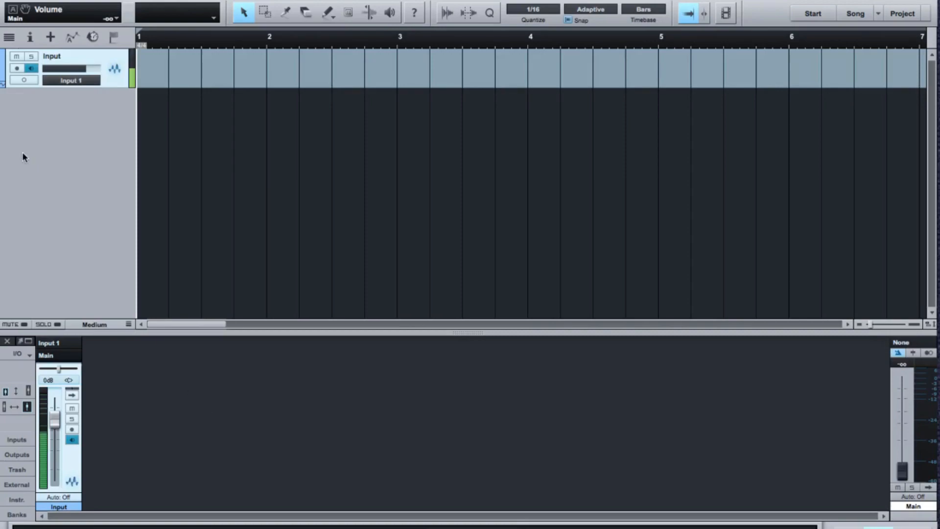
Step: Record a short test take on the Input track, then delete it and disarm the track with monitoring turned back on
left_click(17, 69)
key("KP_Multiply")
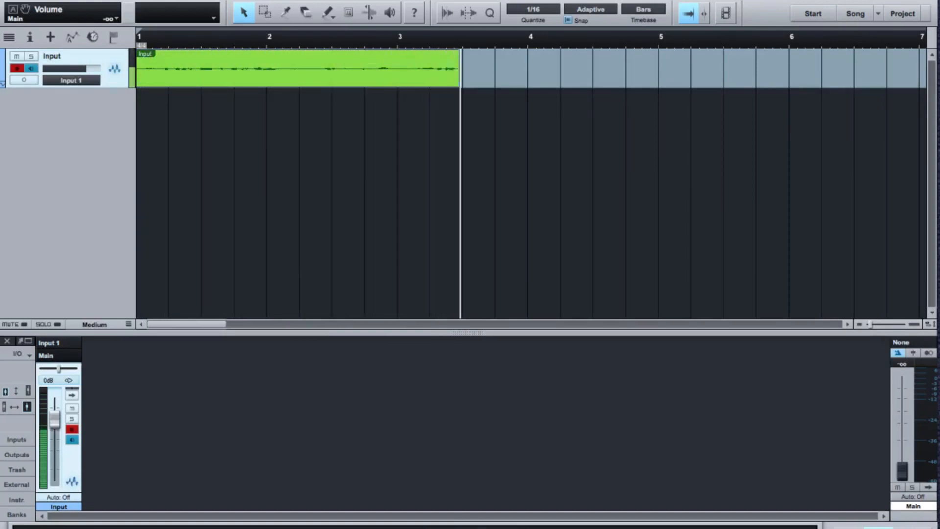
key("space")
key("Delete")
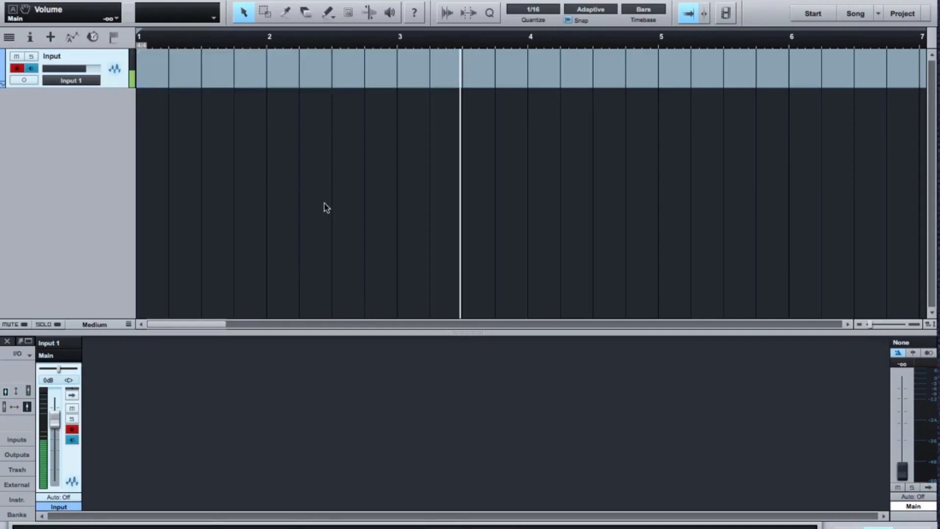
left_click(442, 527)
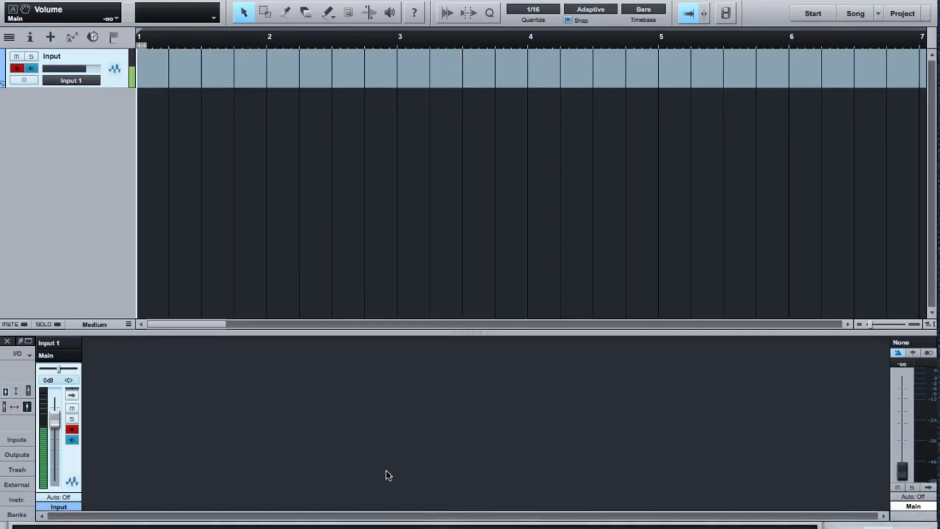
left_click(16, 69)
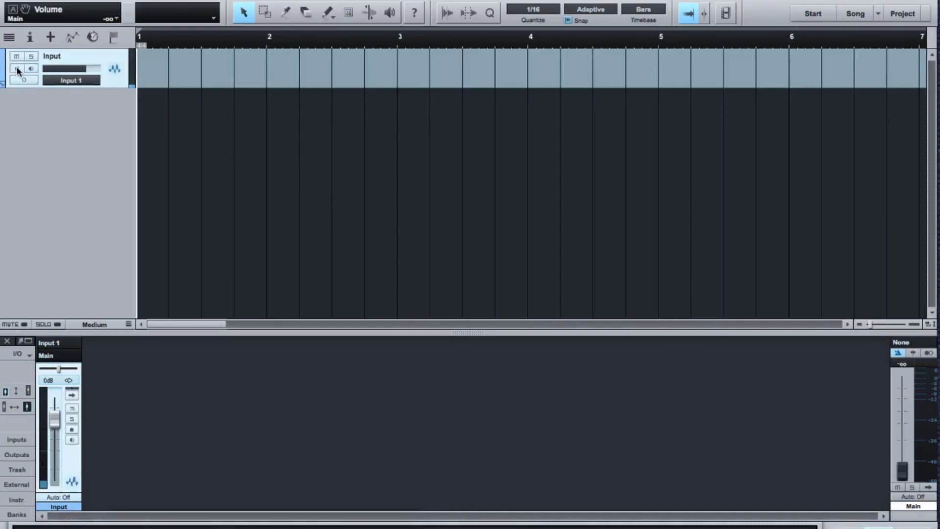
left_click(31, 68)
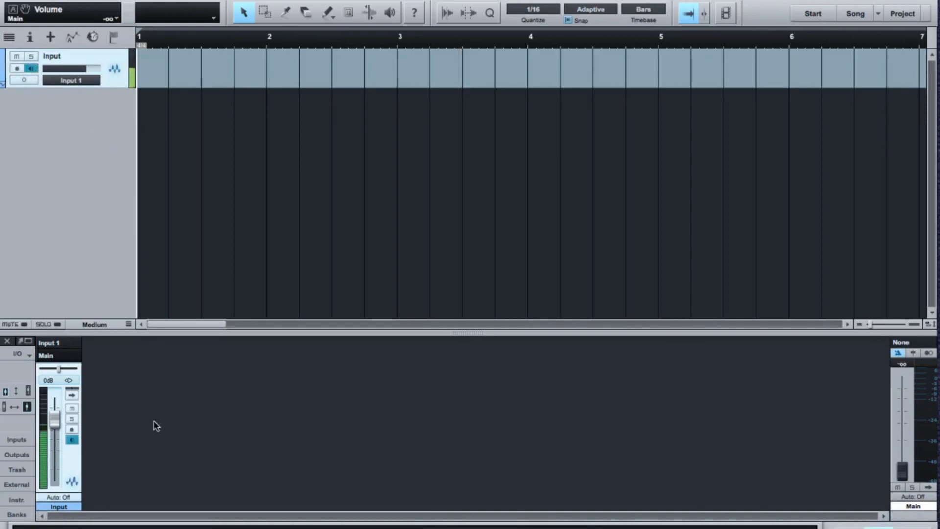
Step: Add an FX channel to the mixer and name it "Reverb"
right_click(73, 464)
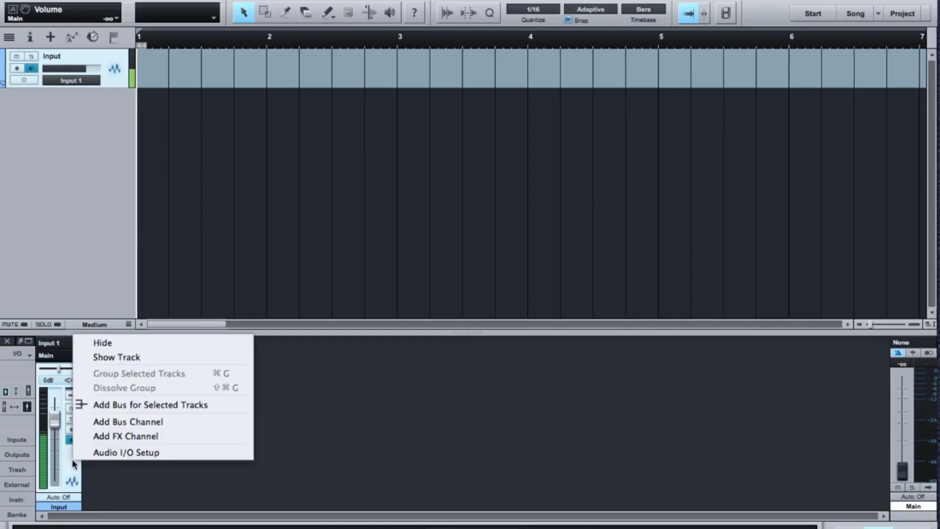
left_click(112, 437)
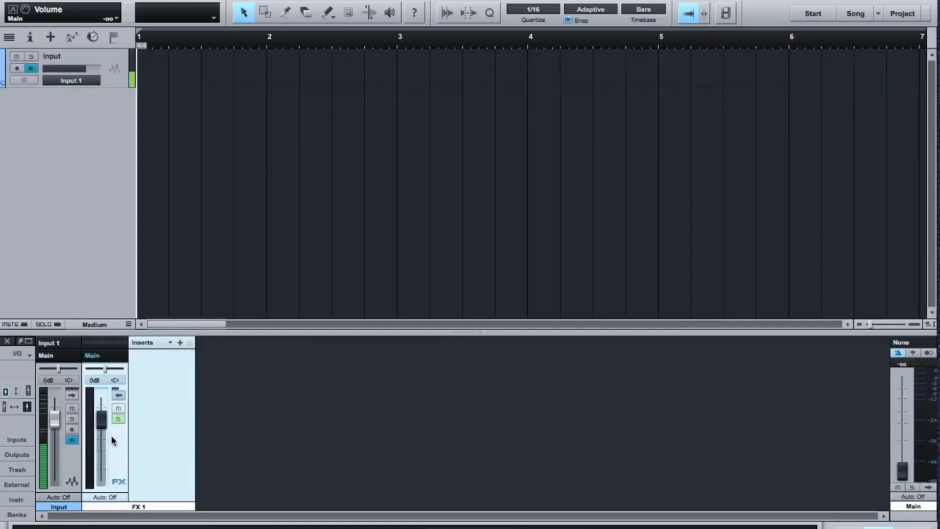
double_click(139, 505)
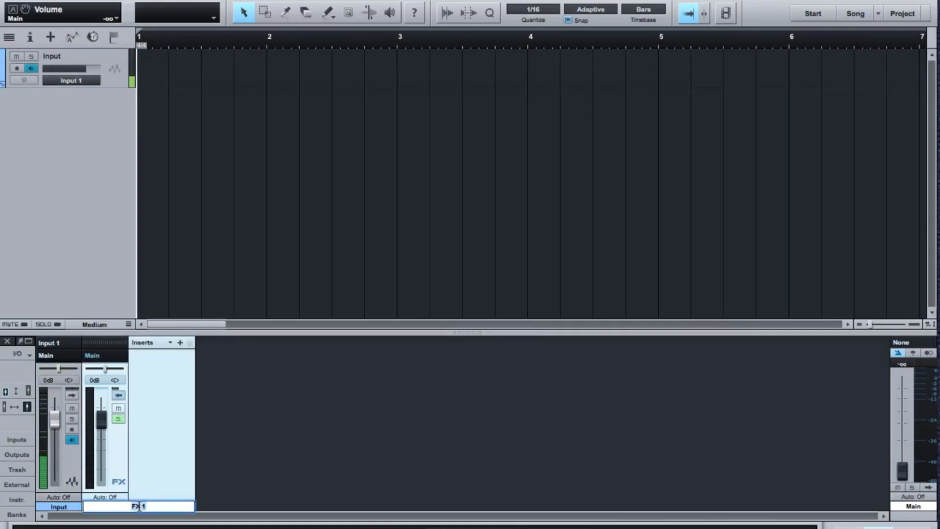
type("Reverb")
key("Return")
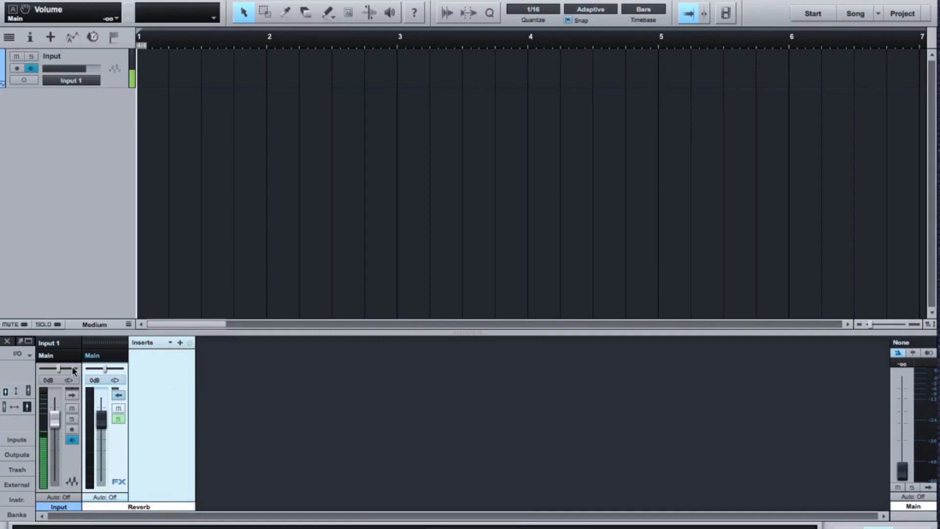
Step: Expand the Input channel, add a send to the Reverb channel, and remove that send again
left_click(64, 360)
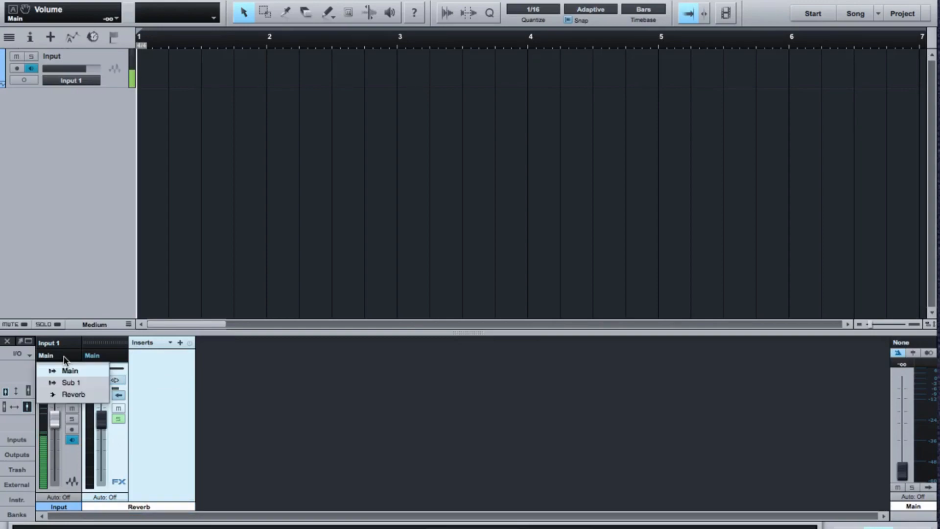
left_click(64, 360)
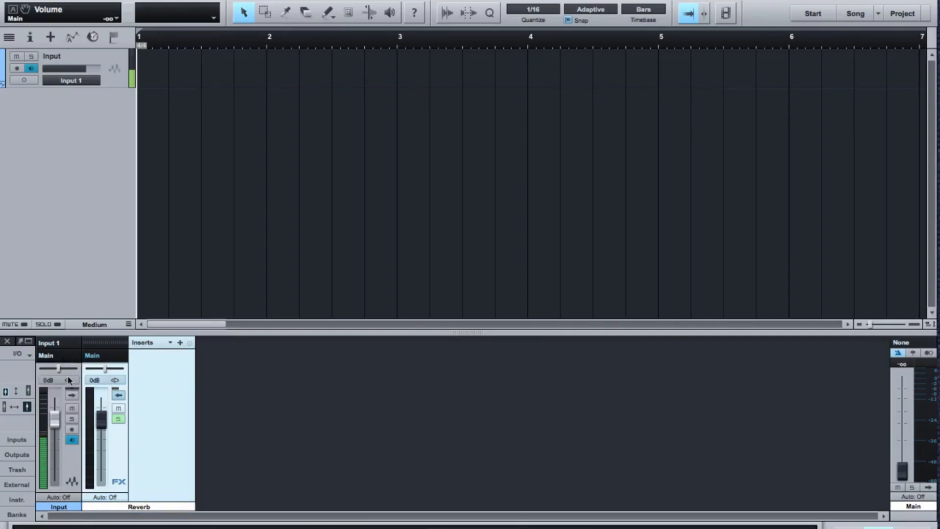
left_click(72, 395)
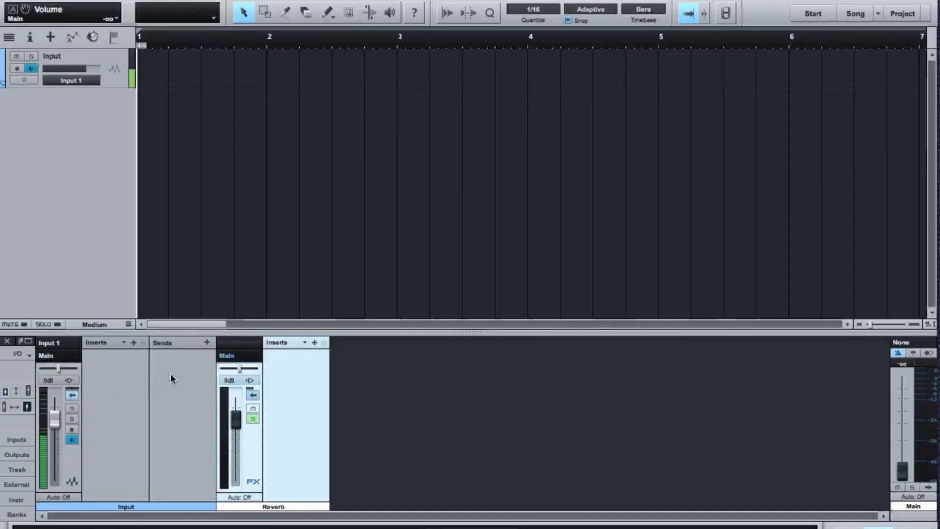
left_click(207, 342)
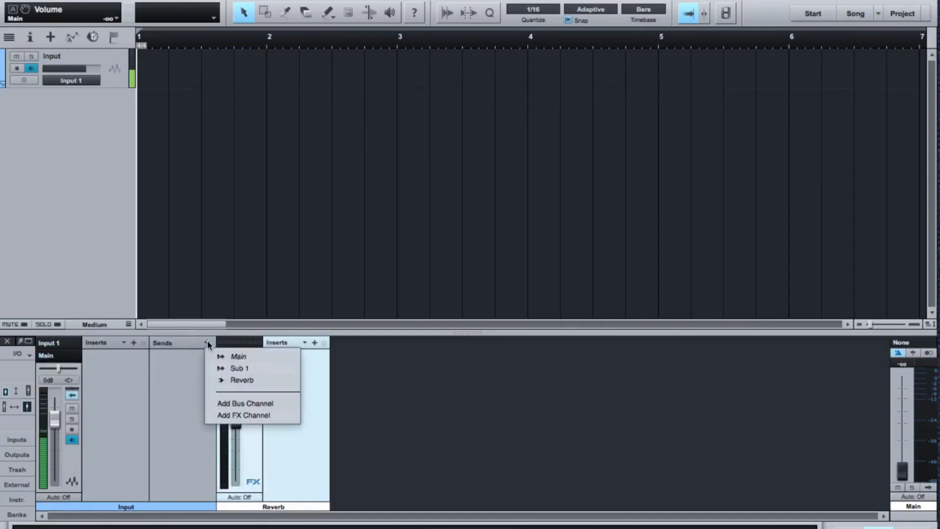
left_click(222, 380)
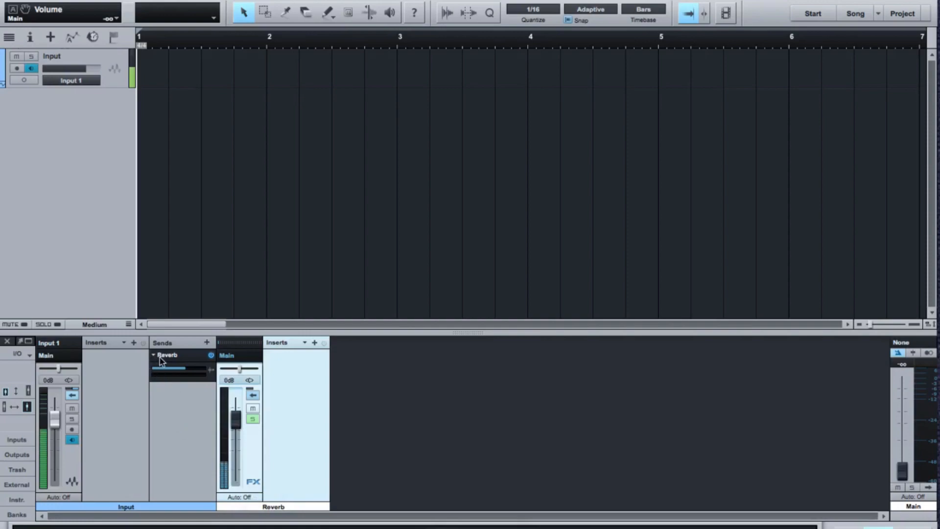
right_click(189, 356)
left_click(199, 408)
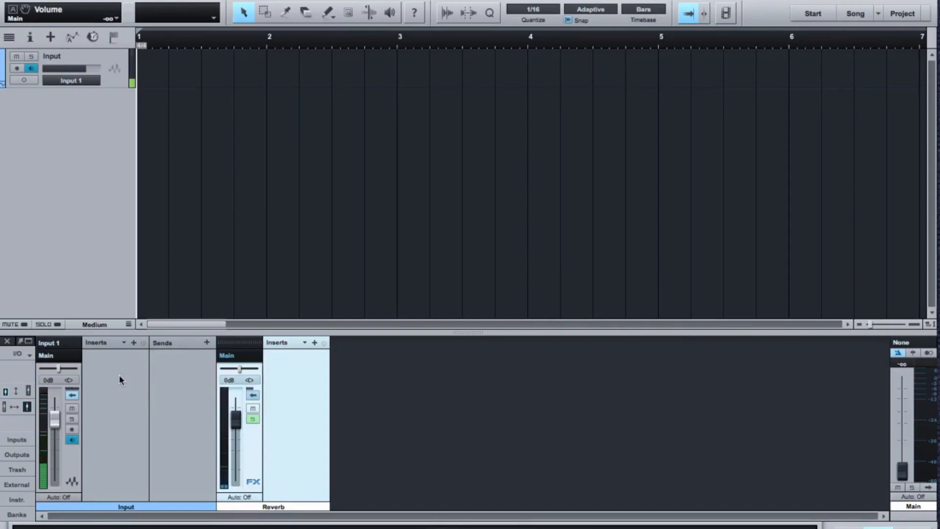
Step: Route the Input channel's output to Reverb and the Reverb channel's output to Sub 1
left_click(61, 361)
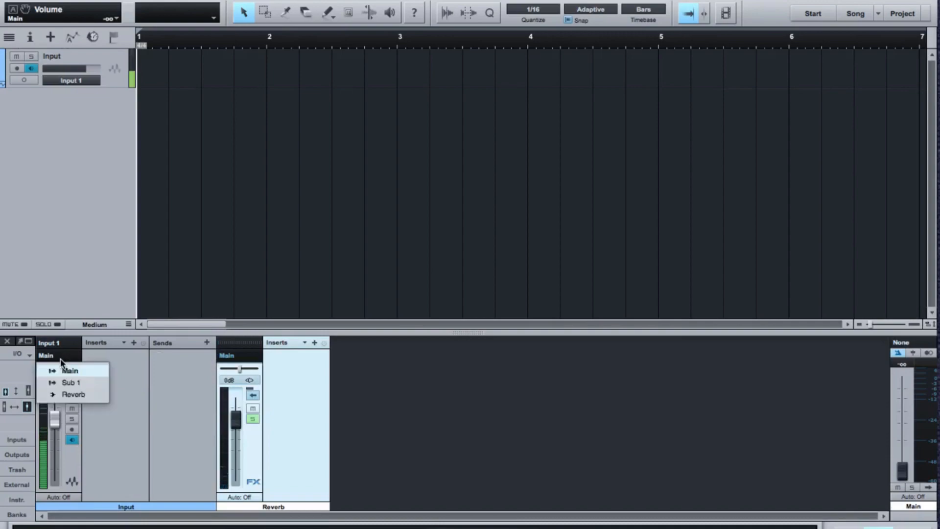
left_click(75, 392)
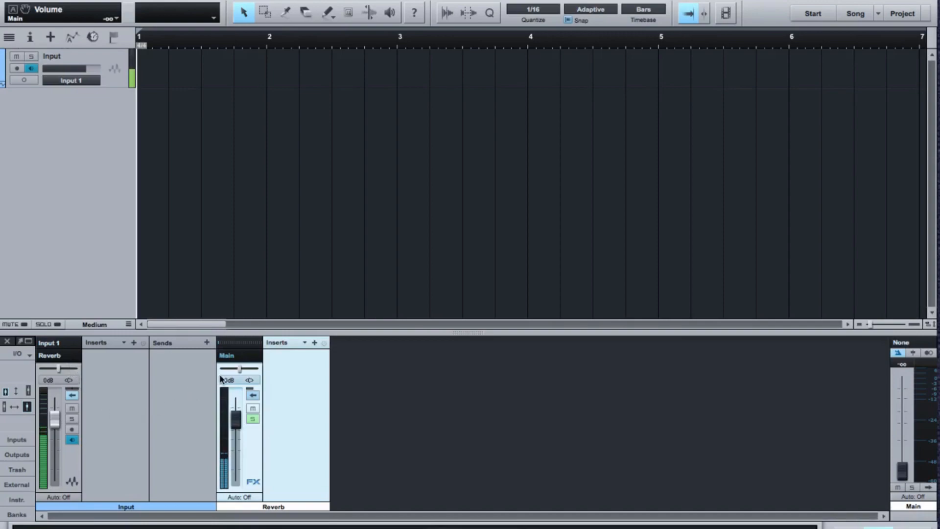
left_click(233, 359)
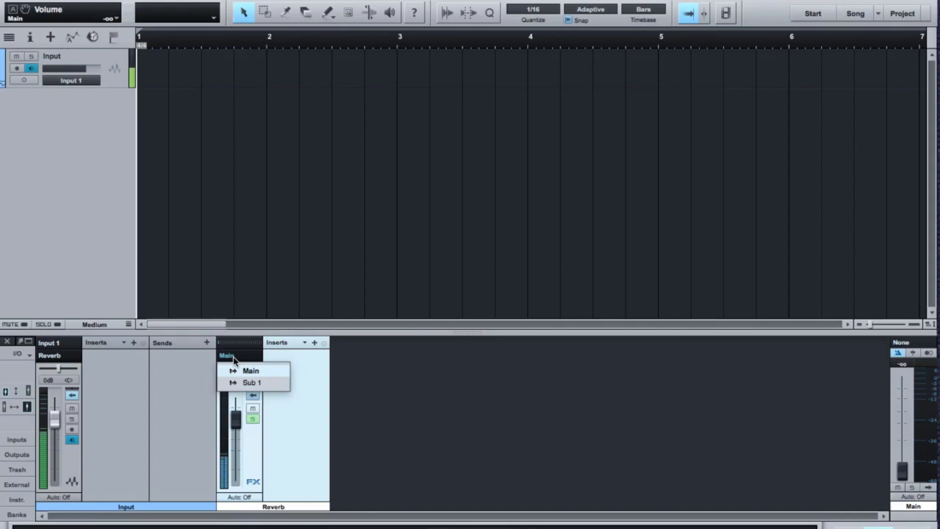
left_click(249, 383)
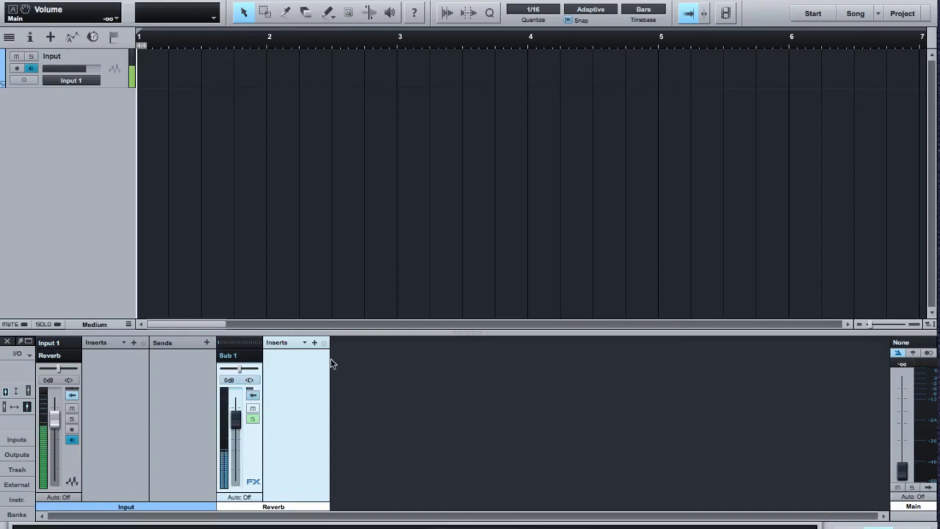
Step: Insert Room Reverb on the Reverb channel, load its Cathedral preset, and close the plug-in window
left_click(315, 344)
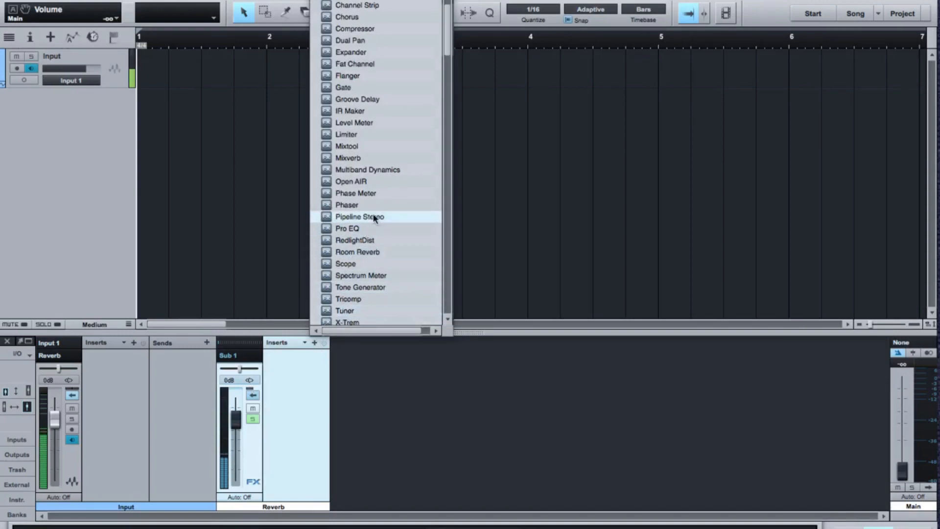
left_click(362, 252)
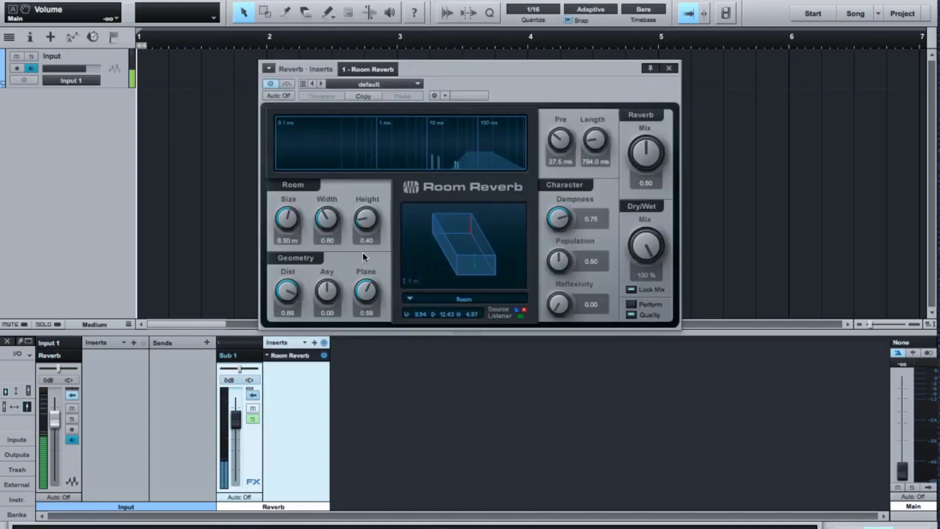
left_click(416, 84)
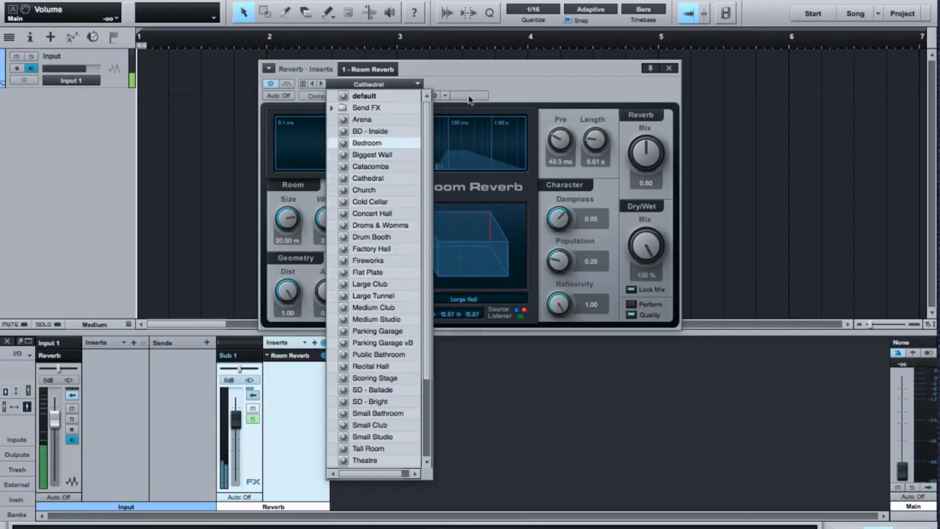
left_click(374, 178)
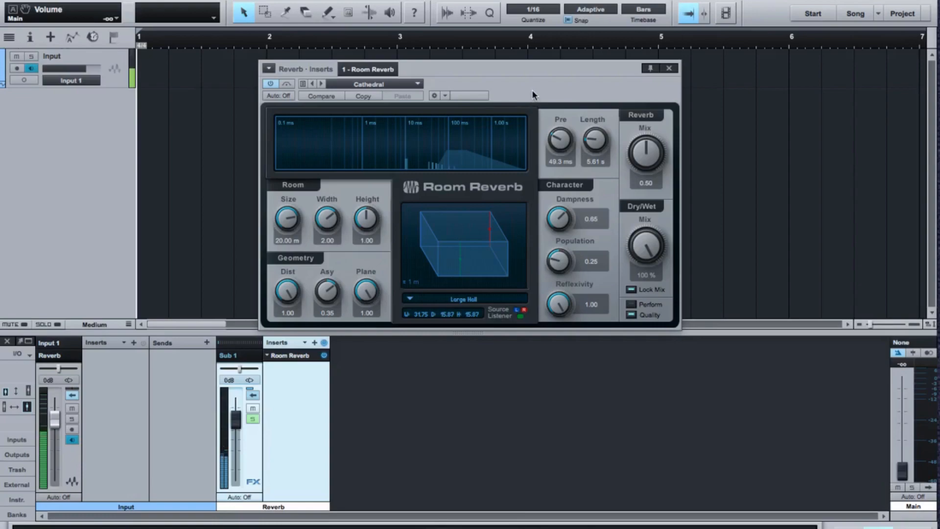
left_click(670, 68)
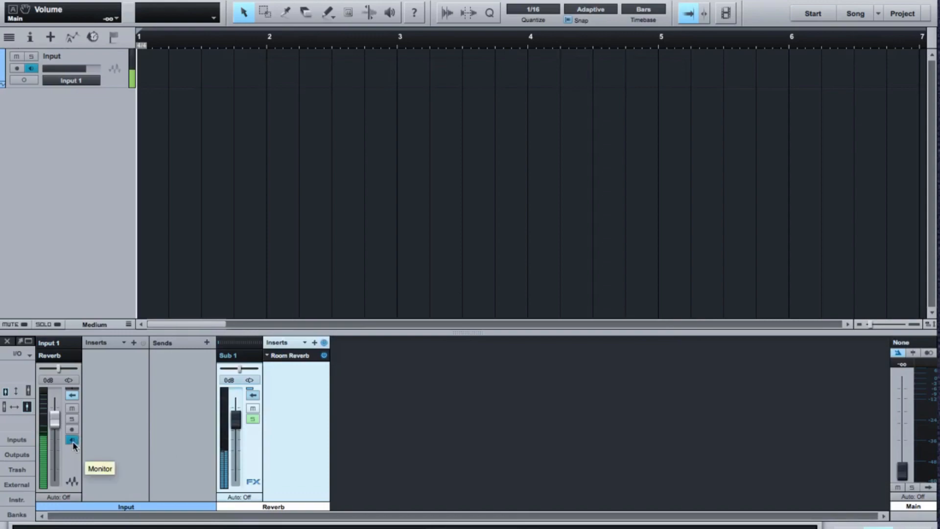
Step: Check the output assignments of the Input and Reverb channels, keeping Reverb and Sub 1 selected
left_click(59, 356)
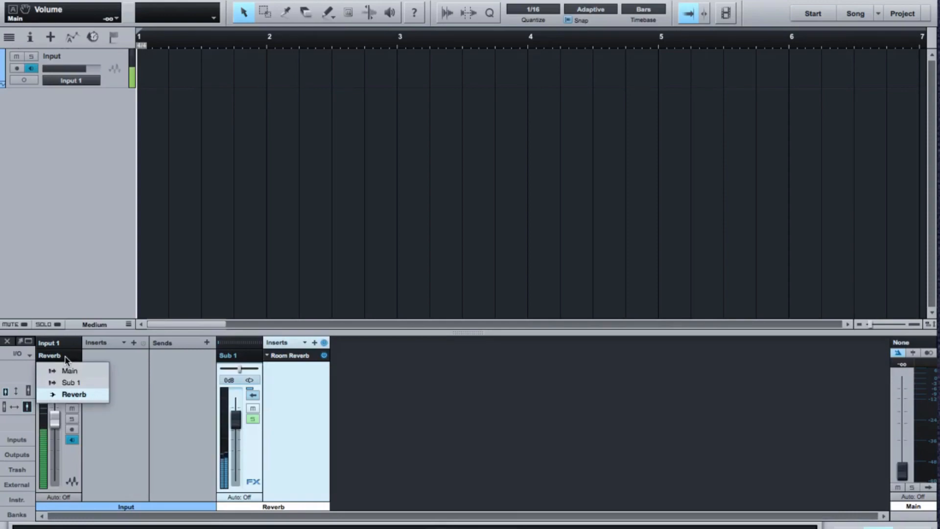
left_click(74, 394)
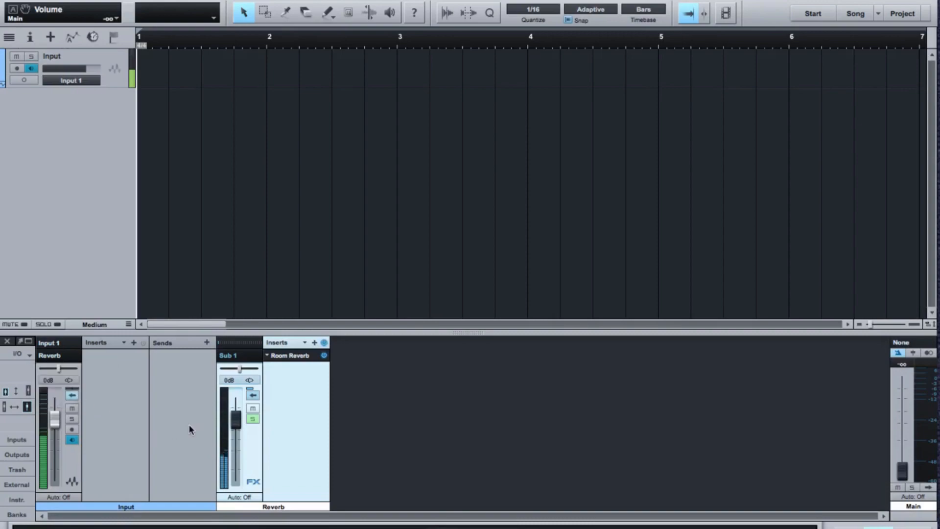
left_click(238, 360)
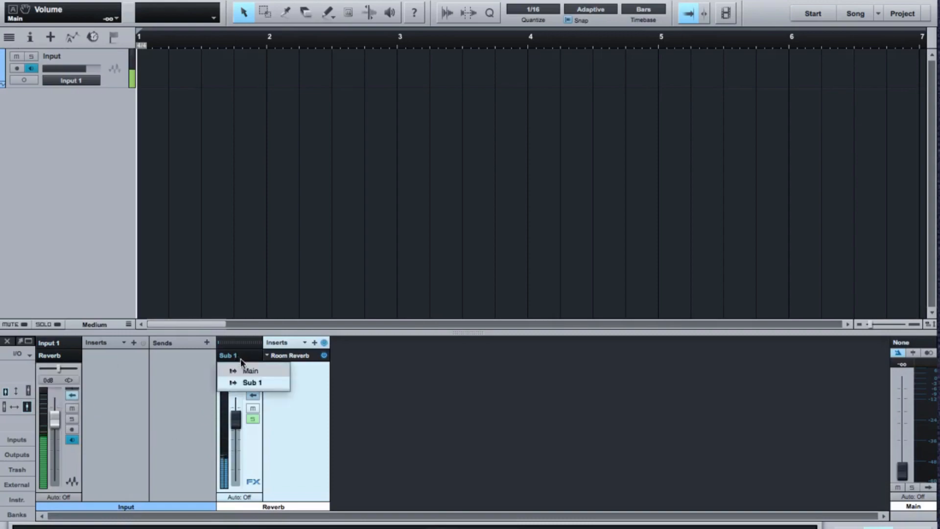
left_click(257, 384)
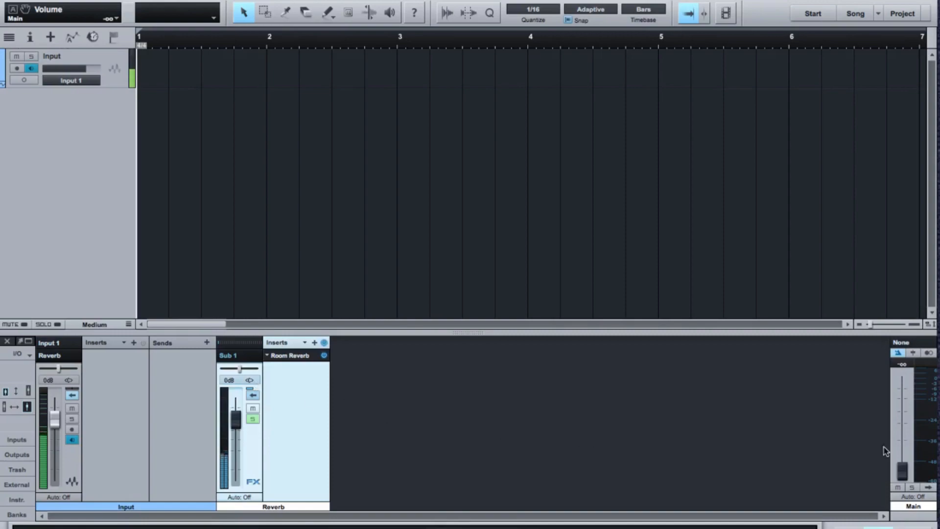
Step: Raise the Main output fader to 0 dB, try routing the Reverb channel to Main, and return it to Sub 1
left_click_drag(901, 471, 905, 403)
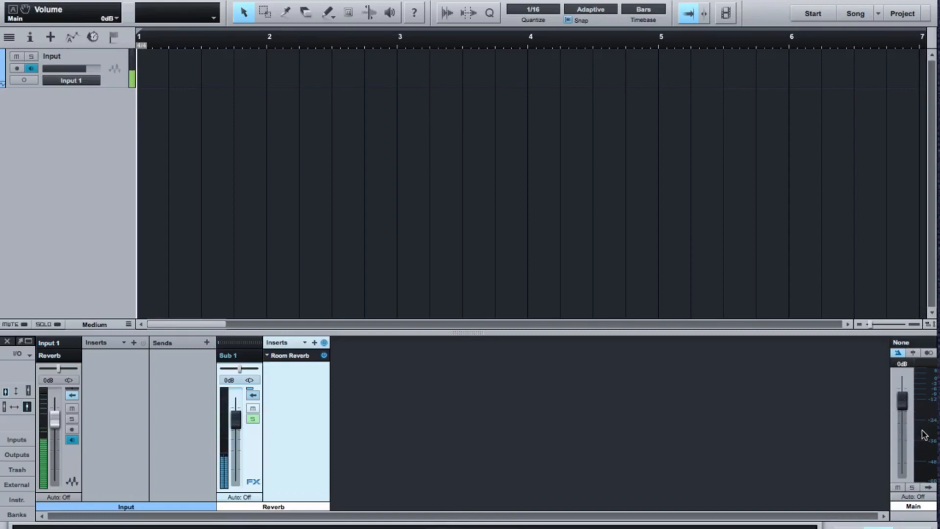
left_click(245, 362)
left_click(246, 367)
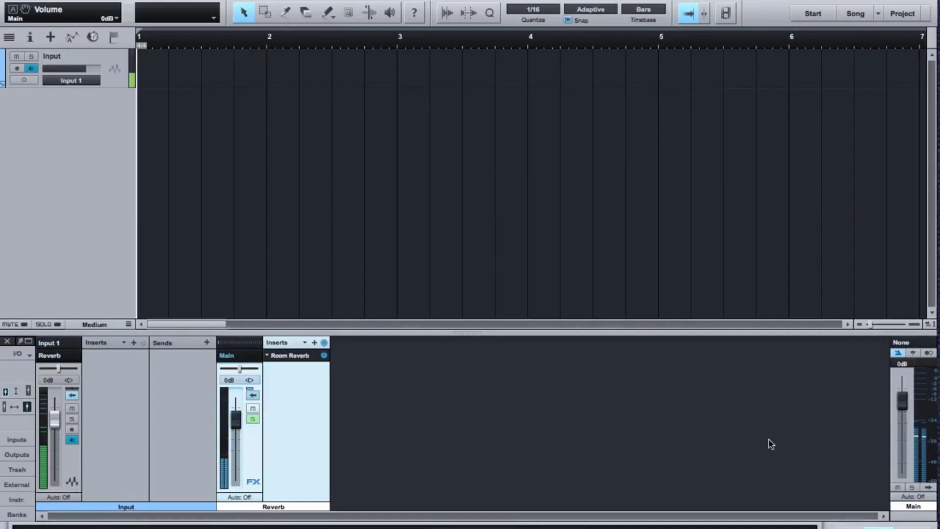
left_click(246, 360)
left_click(249, 383)
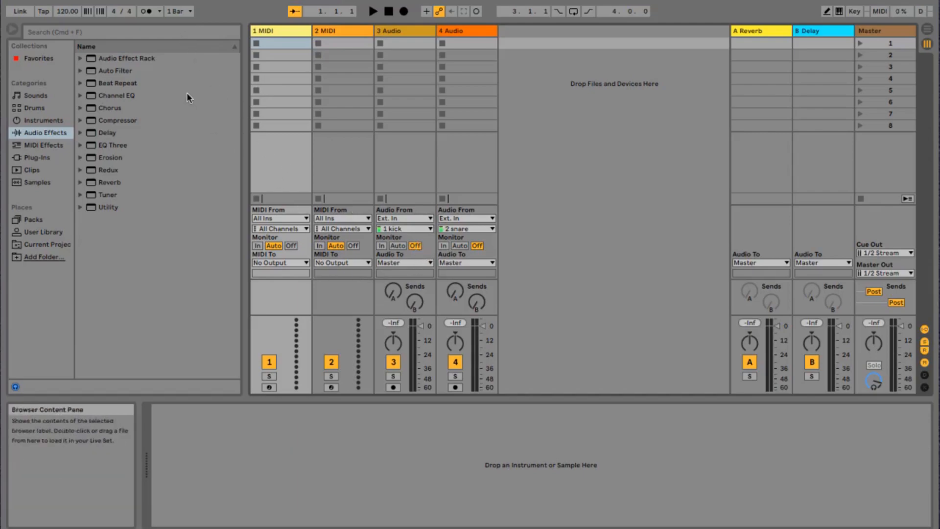
Step: Switch to Ableton Live and choose X-USB (32 In, 32 Out) as the audio input device in the preferences
left_click(70, 0)
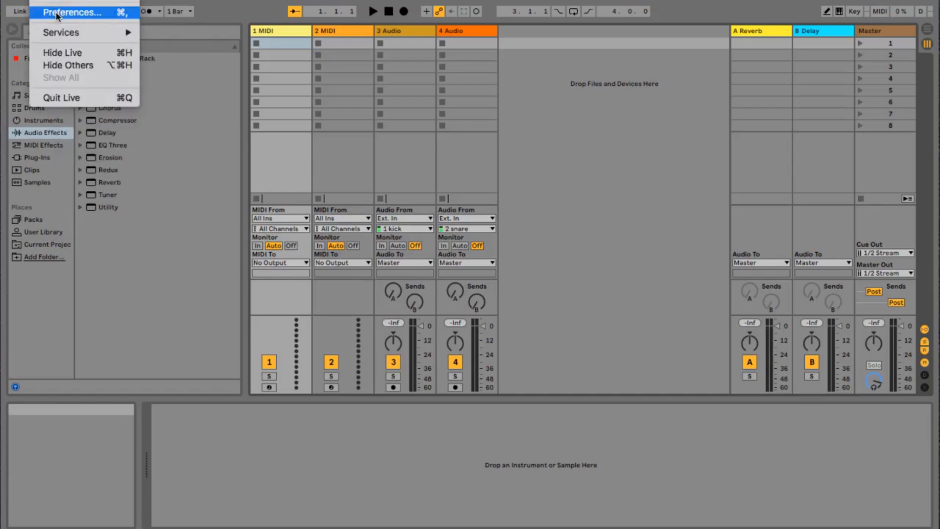
left_click(57, 13)
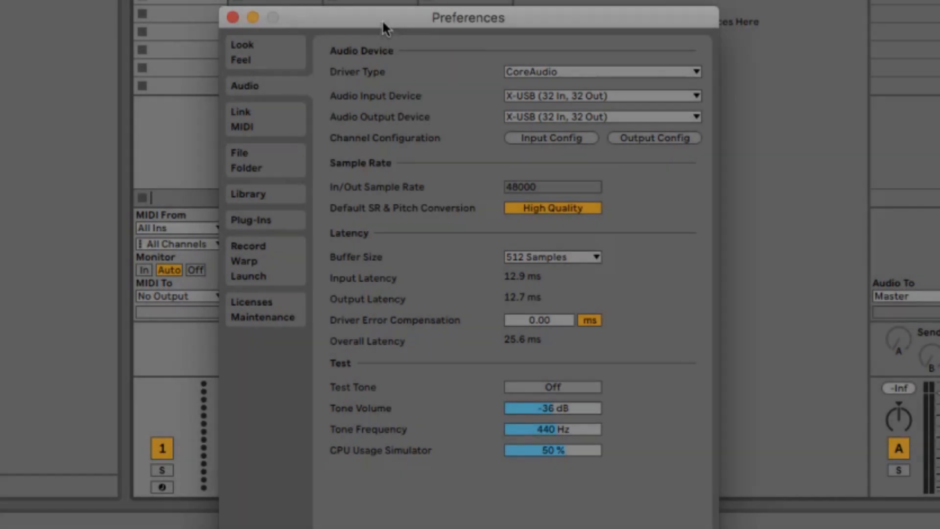
left_click_drag(383, 22, 317, 10)
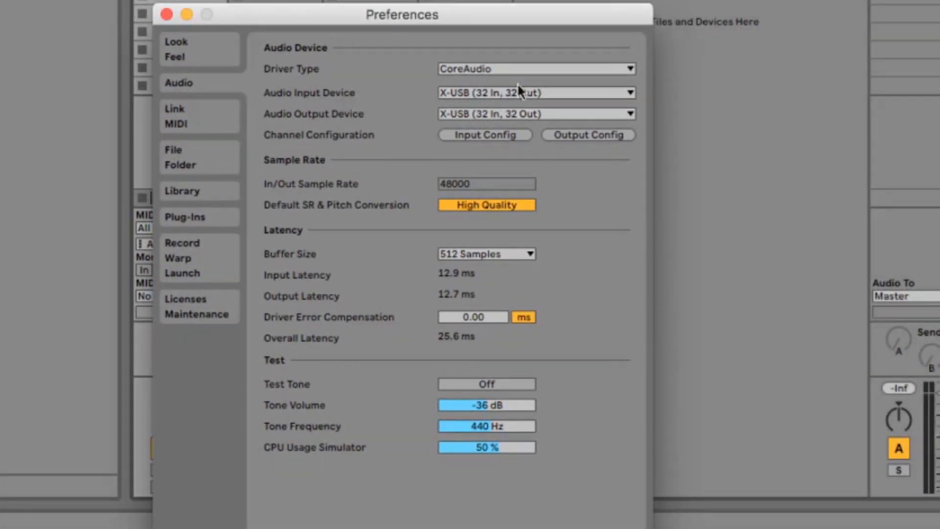
left_click(544, 96)
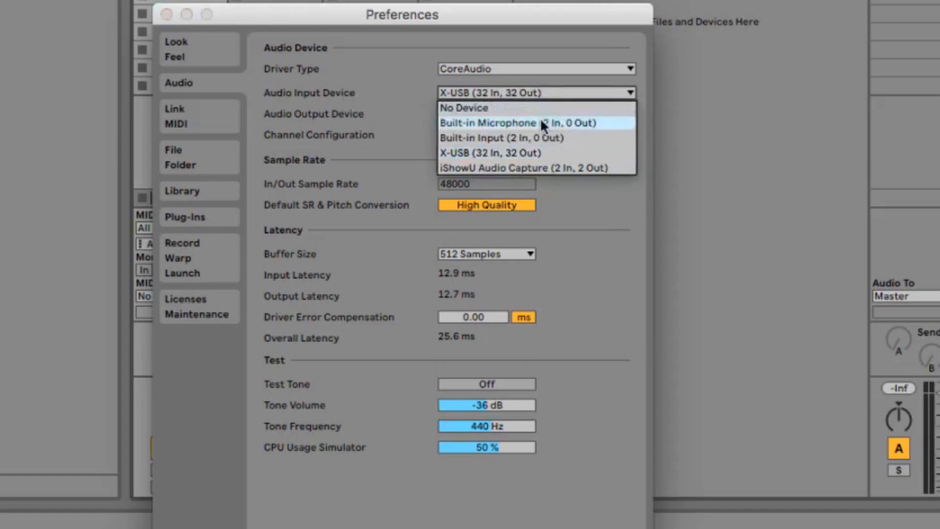
left_click(537, 152)
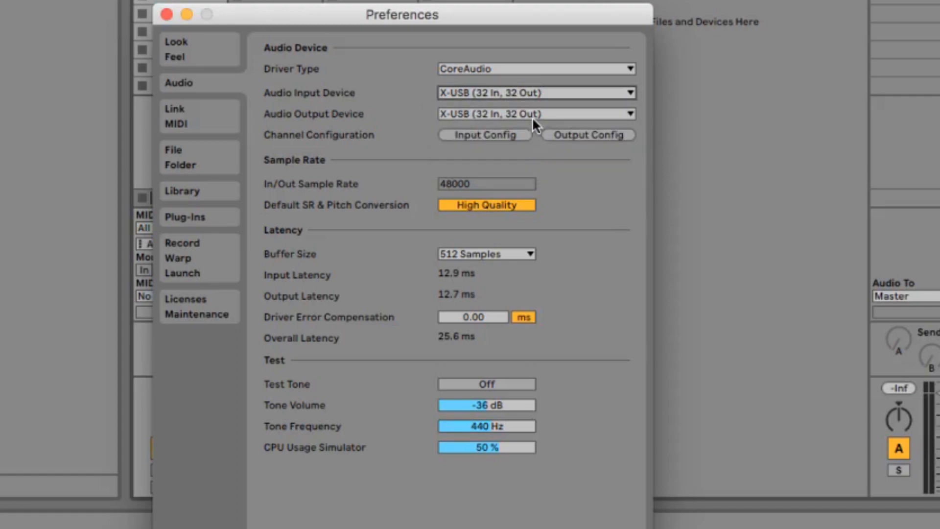
Step: In the input configuration, disable mono inputs 1 & 2 and name mono input 3 "BUS IN"
left_click(491, 138)
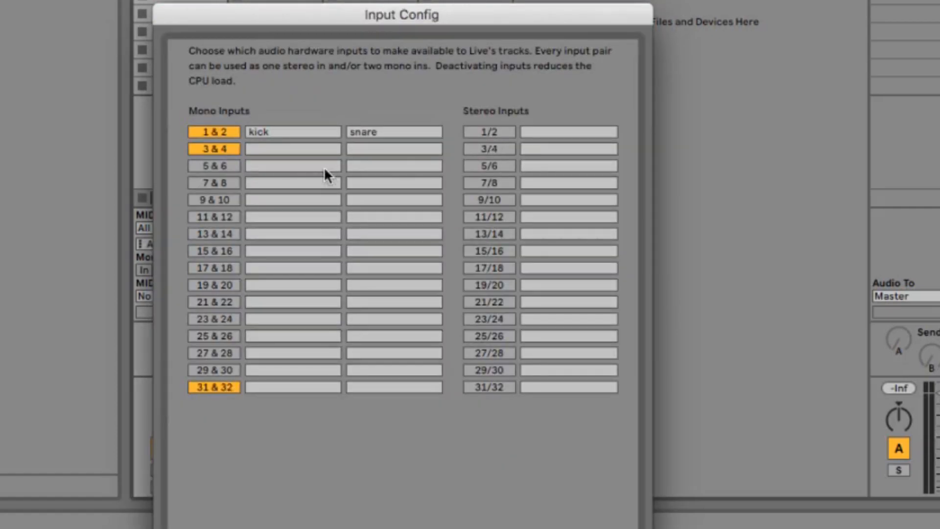
left_click(225, 131)
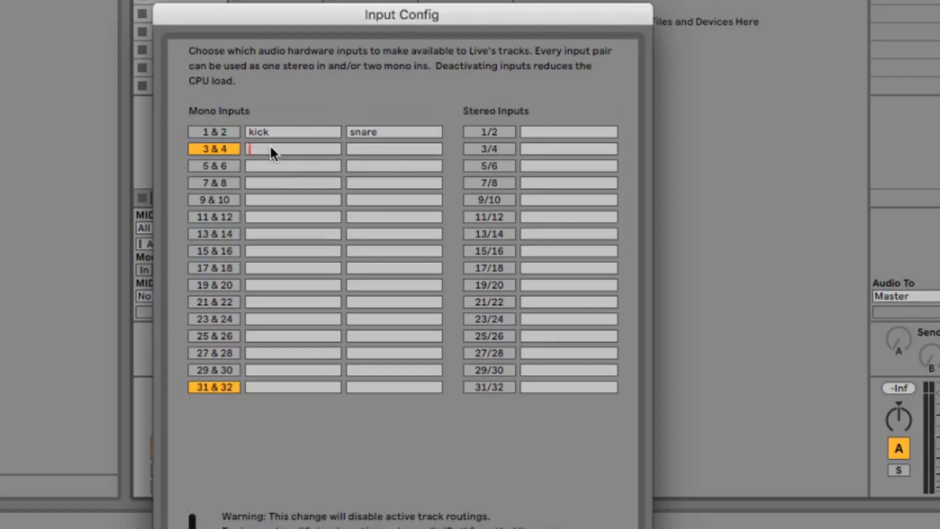
type("Bus In")
key("BackSpace")
key("BackSpace")
key("BackSpace")
key("BackSpace")
key("BackSpace")
key("BackSpace")
type("BUS IN")
Step: Enable stereo input 3/4, confirm the input configuration, and close the preferences
left_click(501, 149)
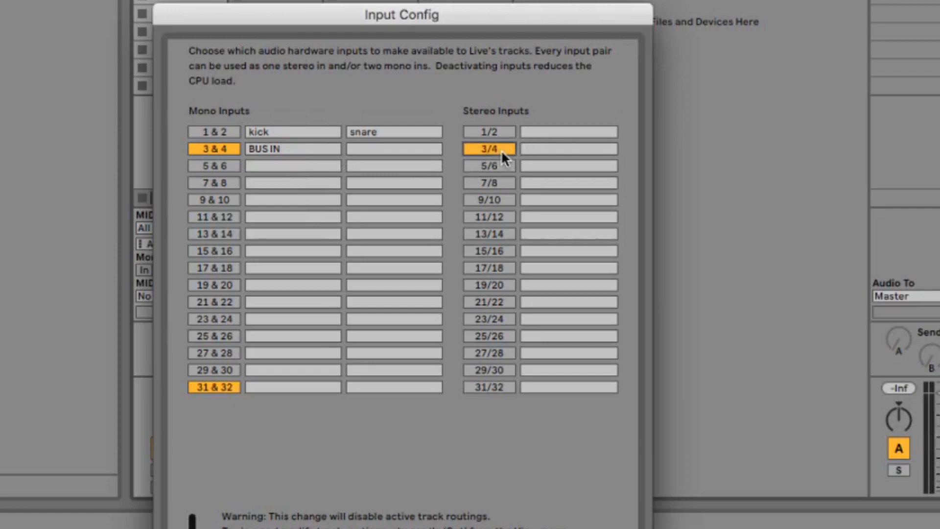
left_click(536, 149)
key("Return")
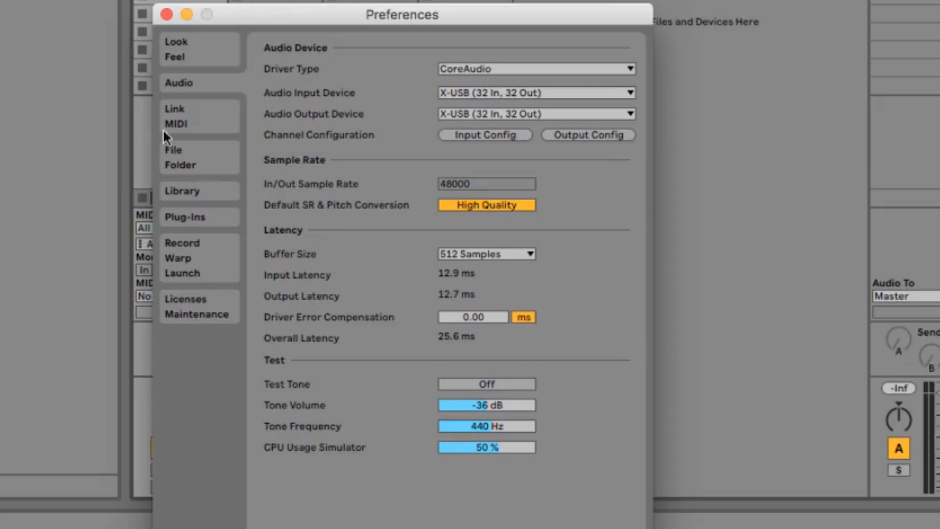
left_click(167, 13)
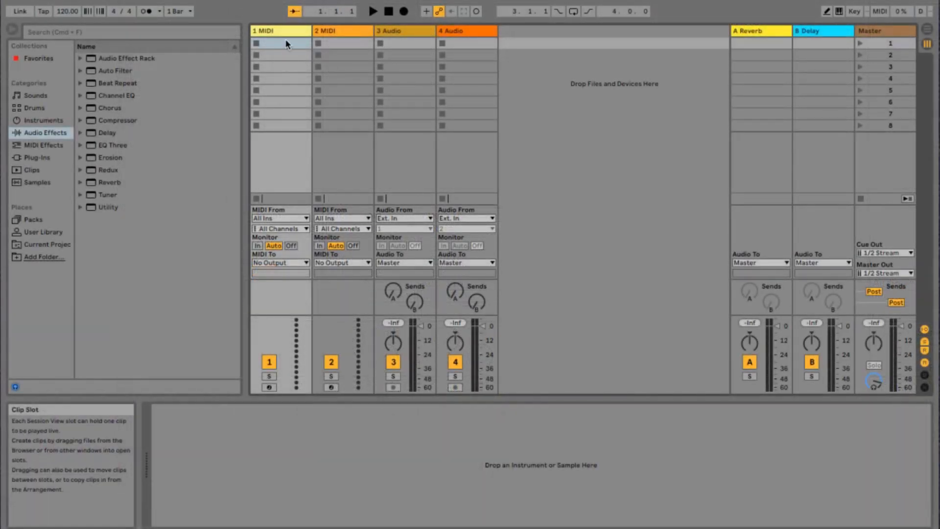
Step: Delete both MIDI tracks from the Live set
right_click(292, 30)
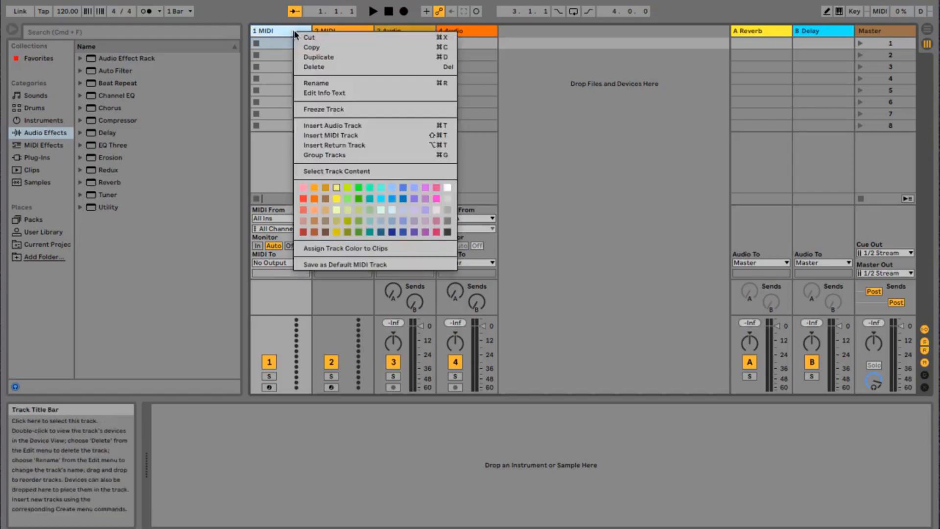
left_click(313, 66)
right_click(287, 30)
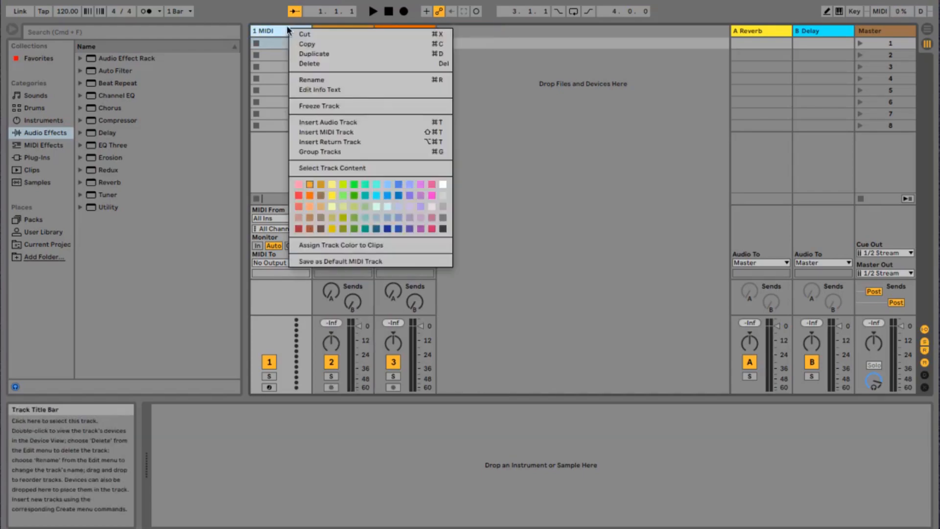
left_click(298, 64)
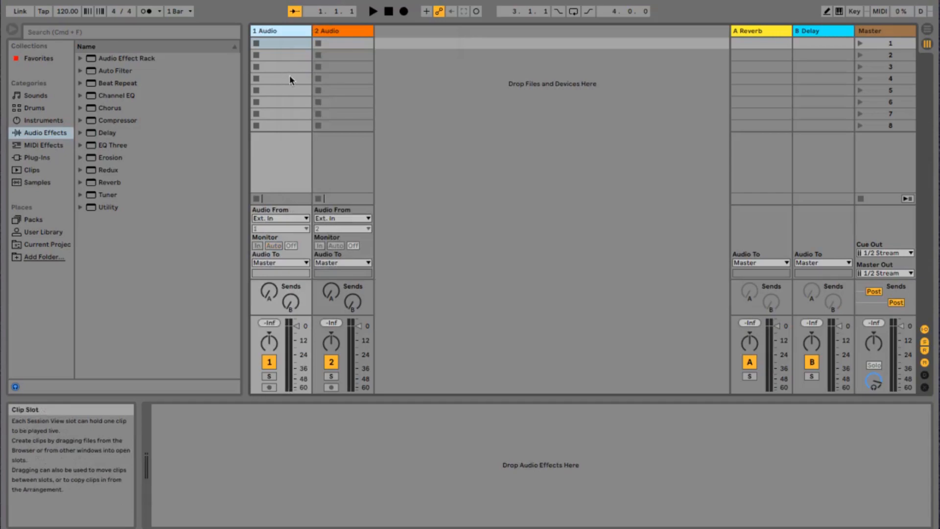
Step: Delete the 2 Audio track and set the 1 Audio track's input to Ext. In, channel 3 BUS IN
right_click(342, 30)
left_click(360, 68)
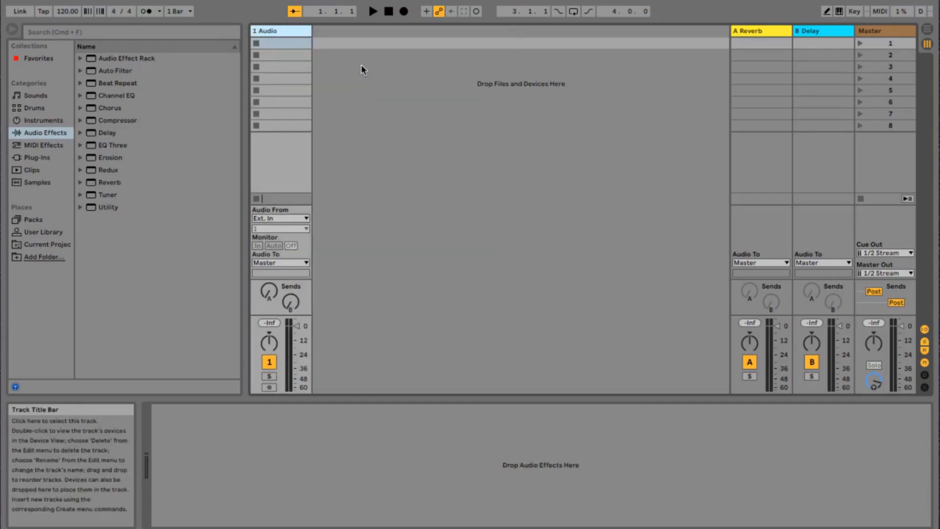
left_click(293, 218)
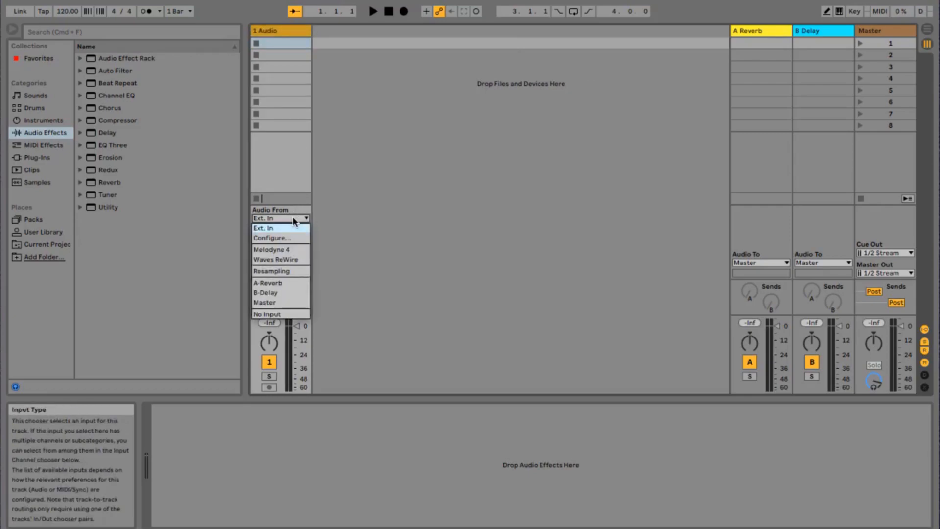
left_click(293, 219)
left_click(302, 229)
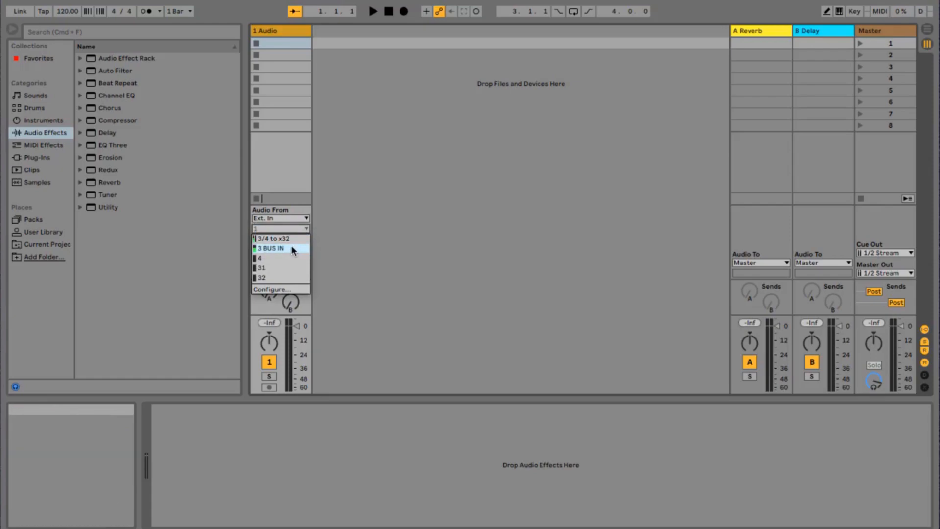
left_click(292, 248)
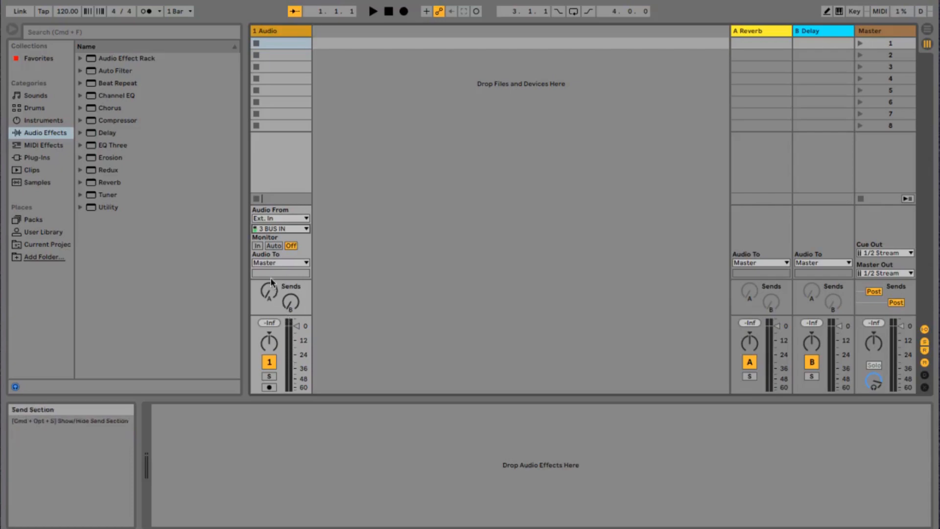
Step: Set the 1 Audio track's monitoring to In, switch it to Off for comparison, and set it back to In
left_click(258, 246)
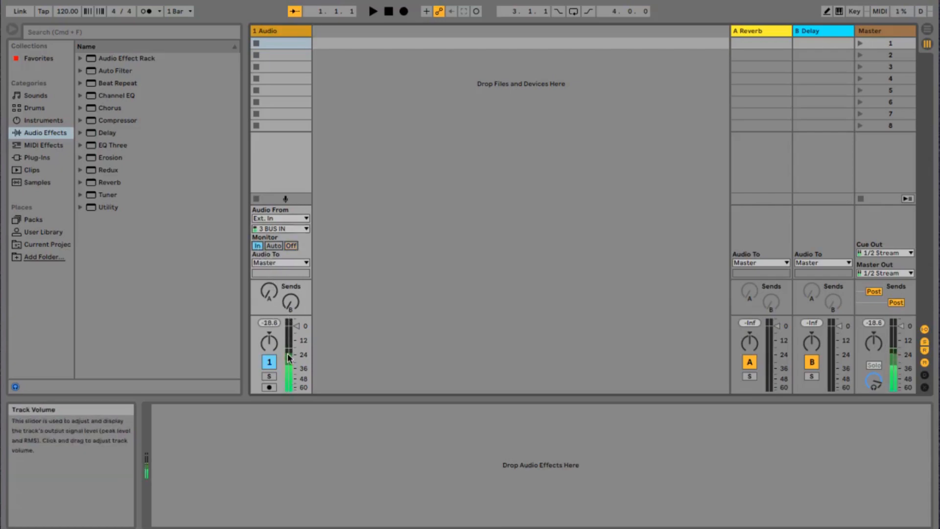
left_click(292, 245)
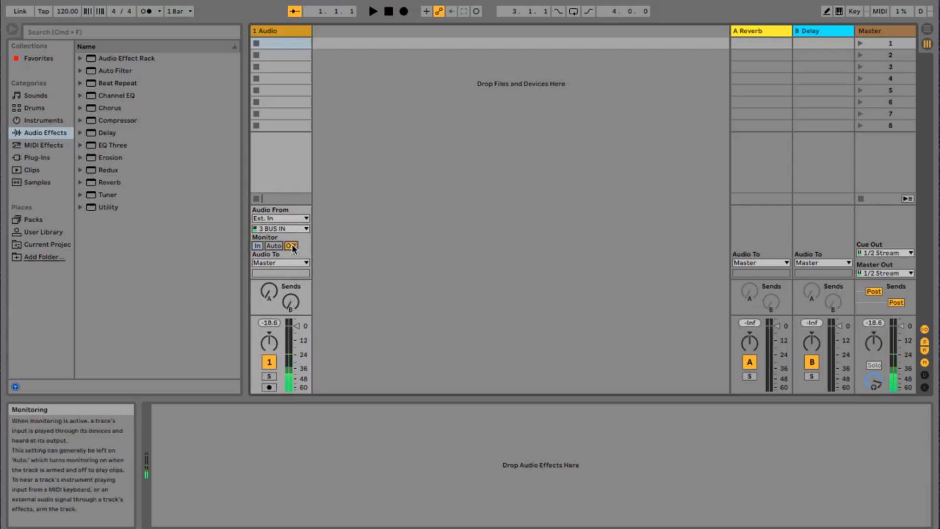
left_click(259, 247)
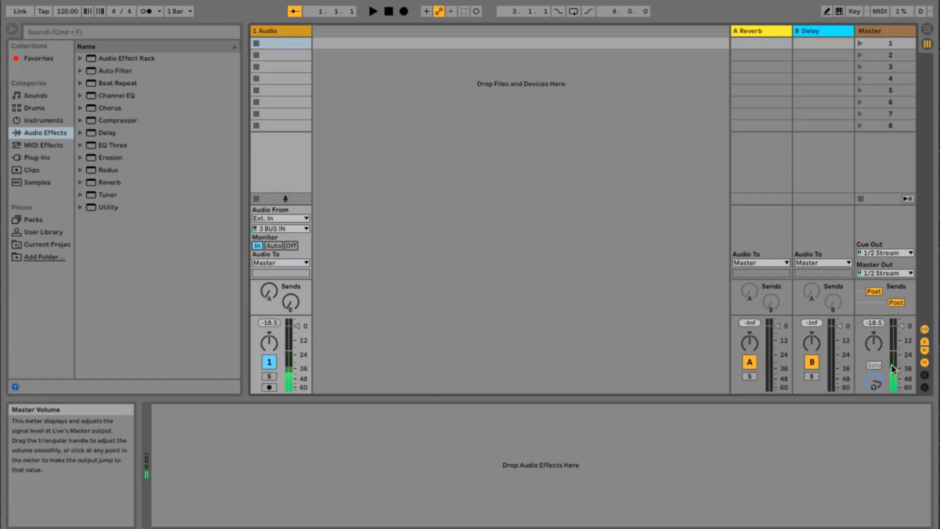
Step: Route the 1 Audio track's output to Sends Only and raise its send A to feed the Reverb return
left_click(278, 263)
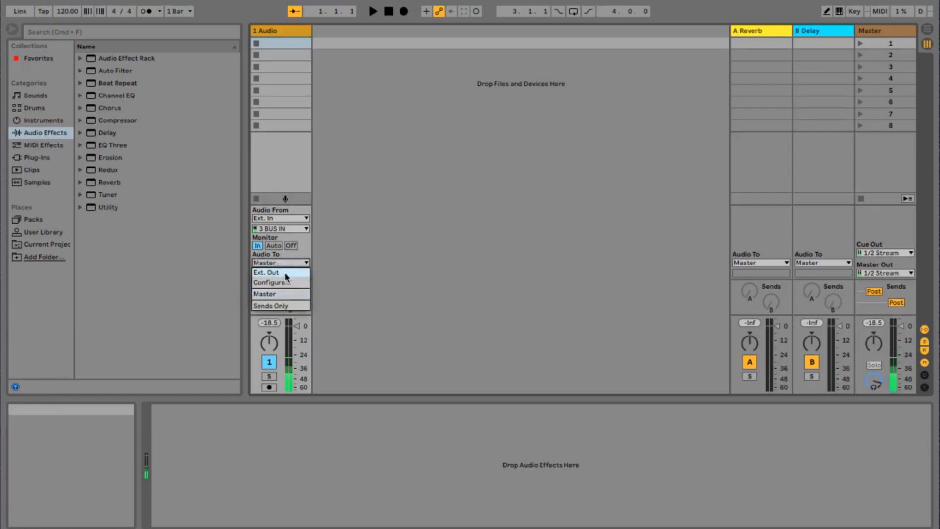
left_click(288, 306)
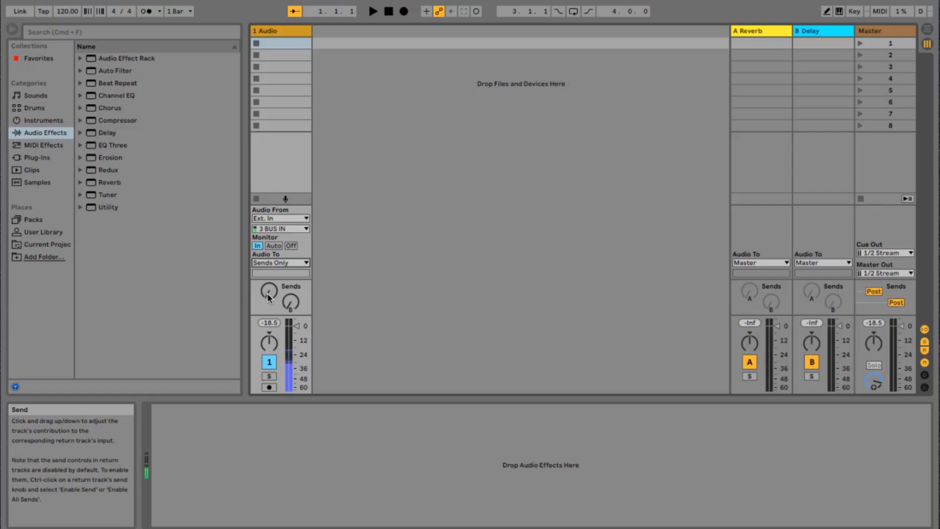
left_click_drag(268, 297, 268, 282)
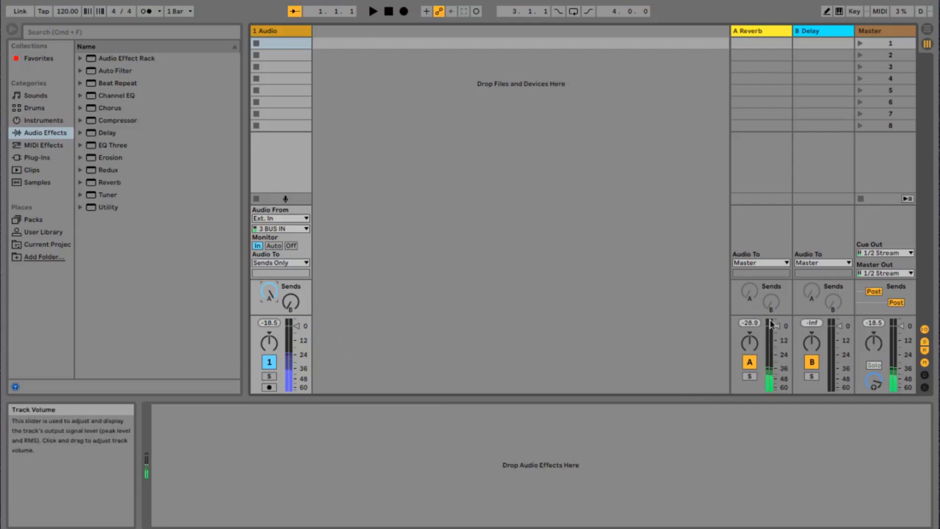
Step: Route the A Reverb return track's output to Ext. Out, channels 3/4
left_click(777, 267)
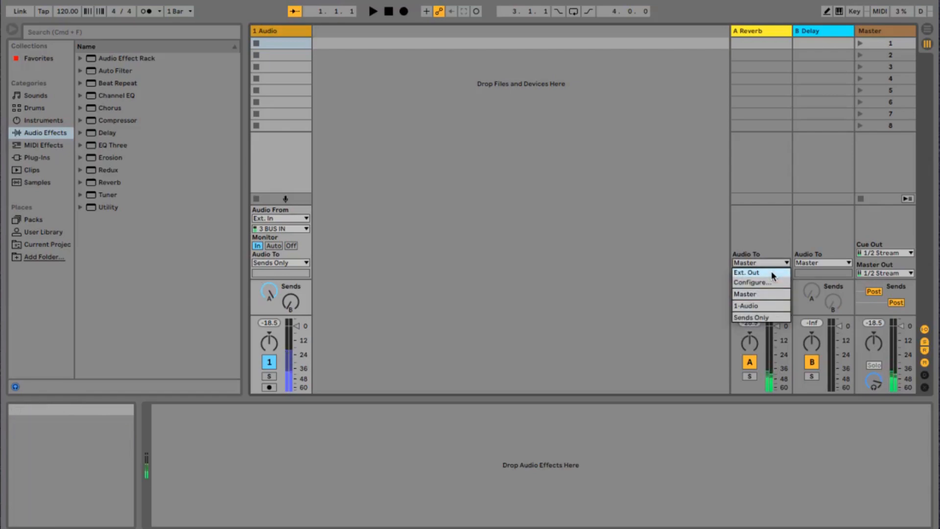
left_click(771, 272)
left_click(772, 275)
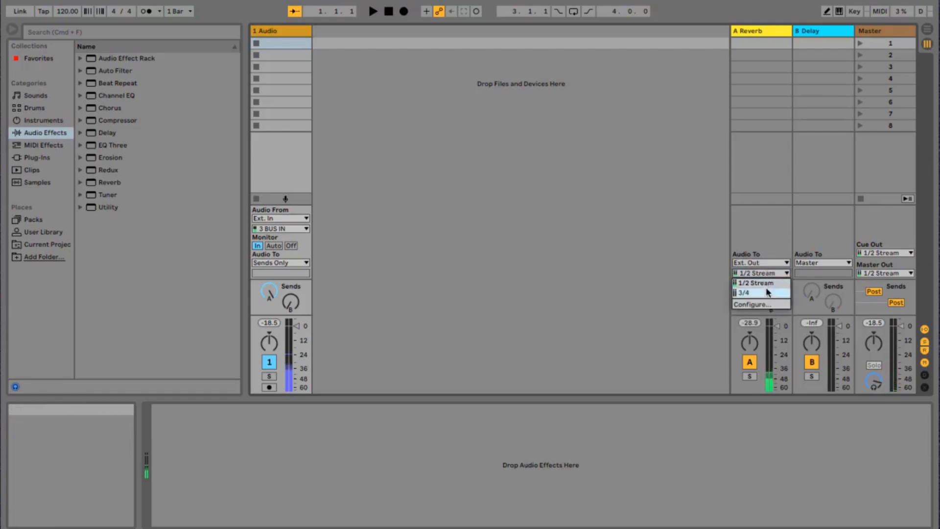
left_click(767, 294)
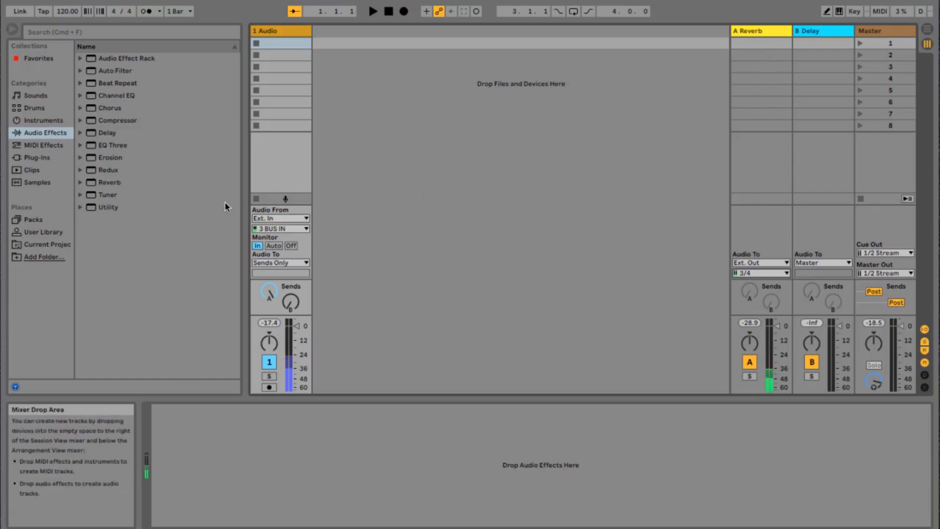
Step: Add the Cathedral preset from the Reverb effect's Hall presets to the A Reverb return track
left_click(81, 182)
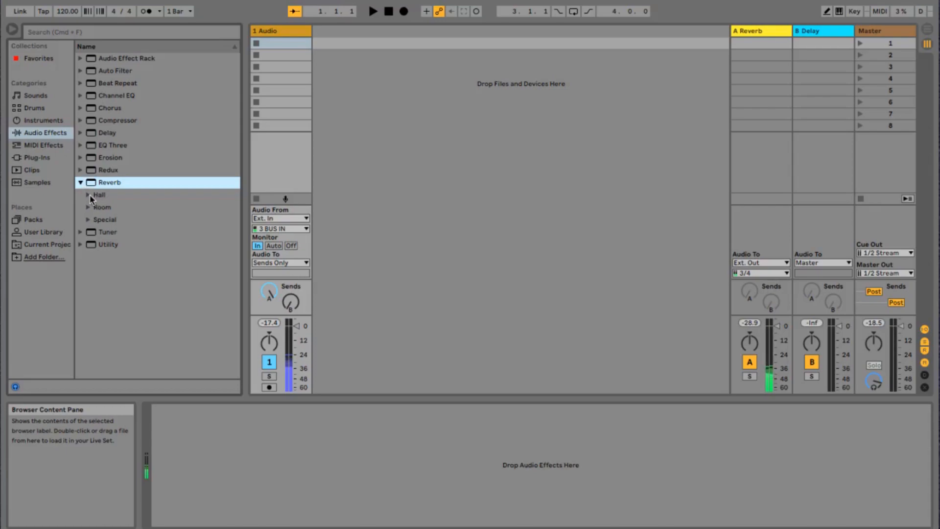
left_click(90, 195)
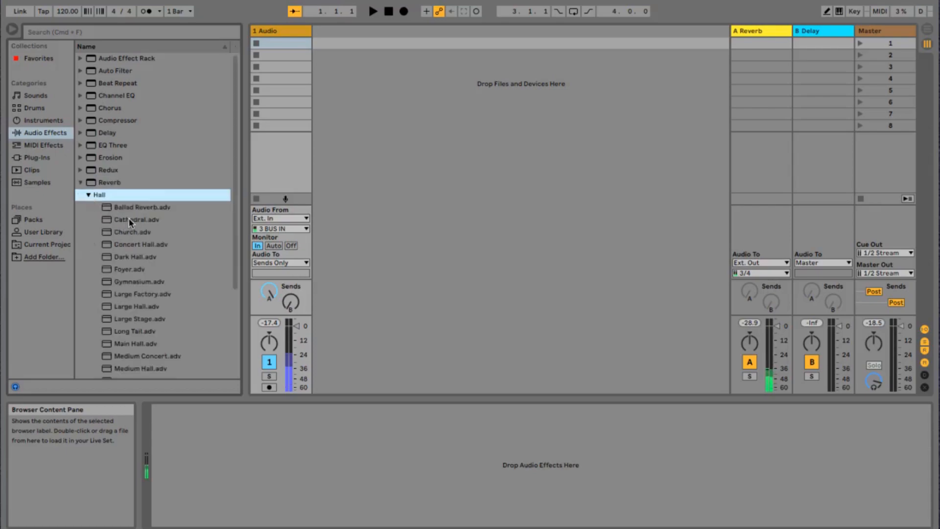
left_click_drag(129, 219, 750, 178)
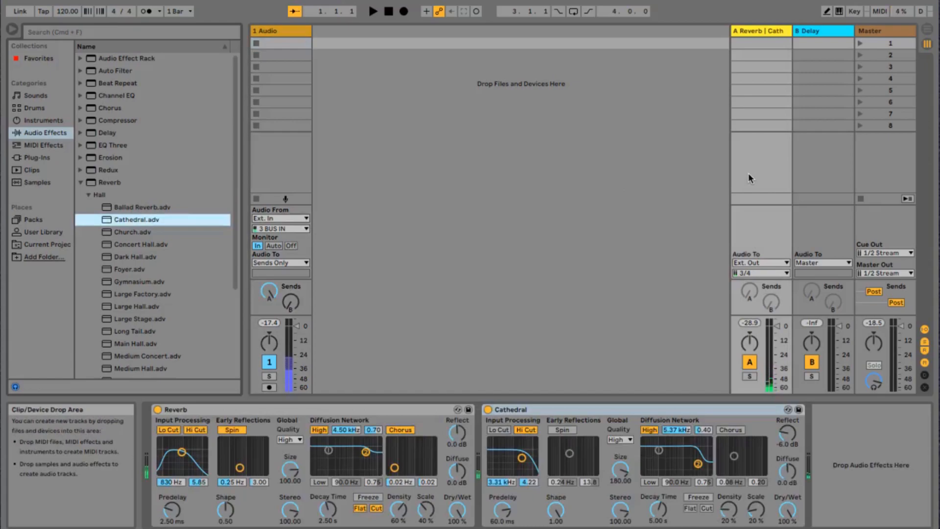